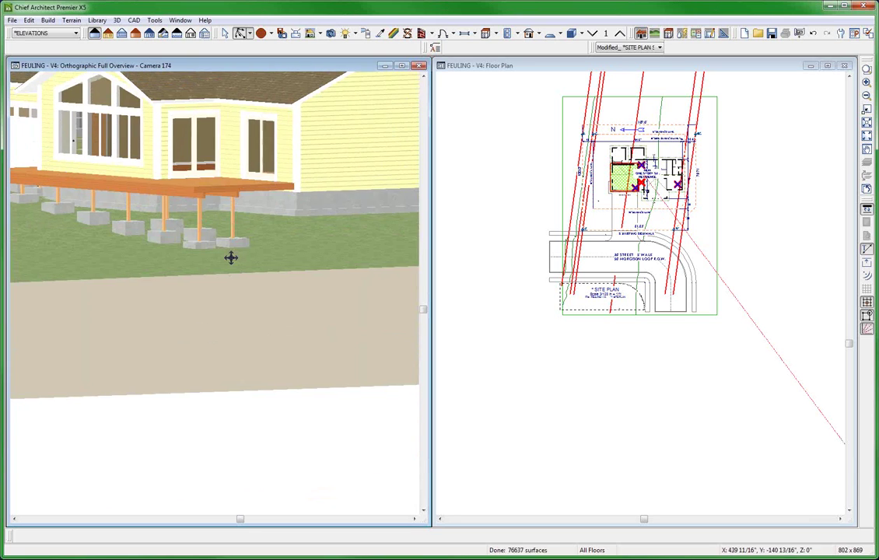
- Switch the floor plan from the site plan level to the foundation level, floor 0
left_click_drag(307, 369, 241, 387)
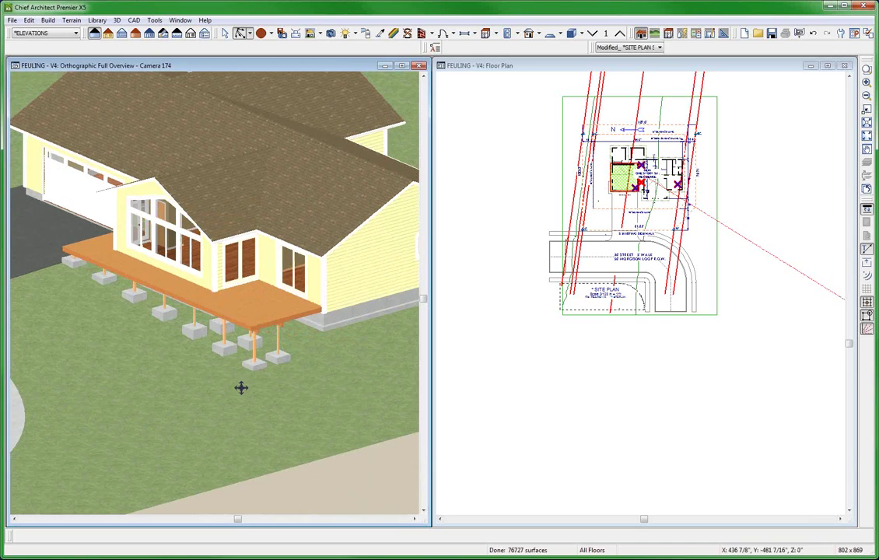
left_click(523, 374)
scroll(670, 117, "up", 3)
scroll(670, 116, "up", 3)
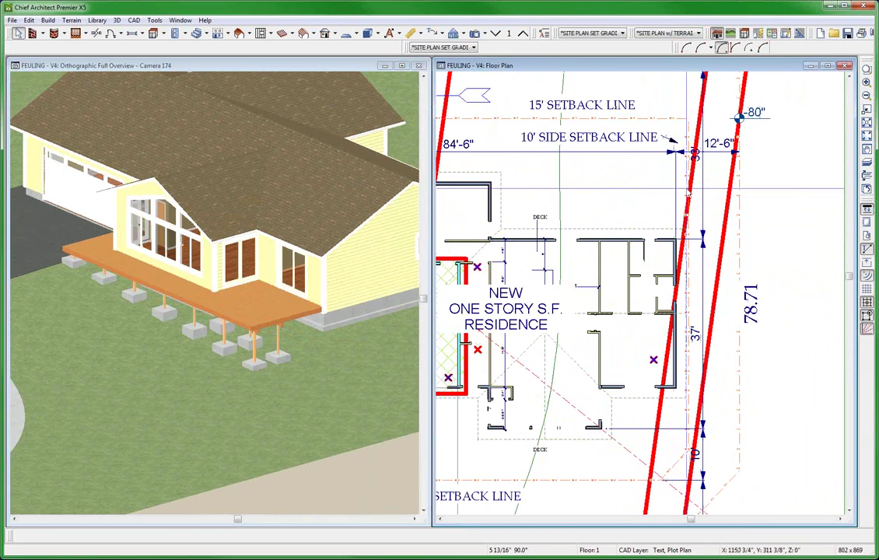
left_click(687, 241)
key("Escape")
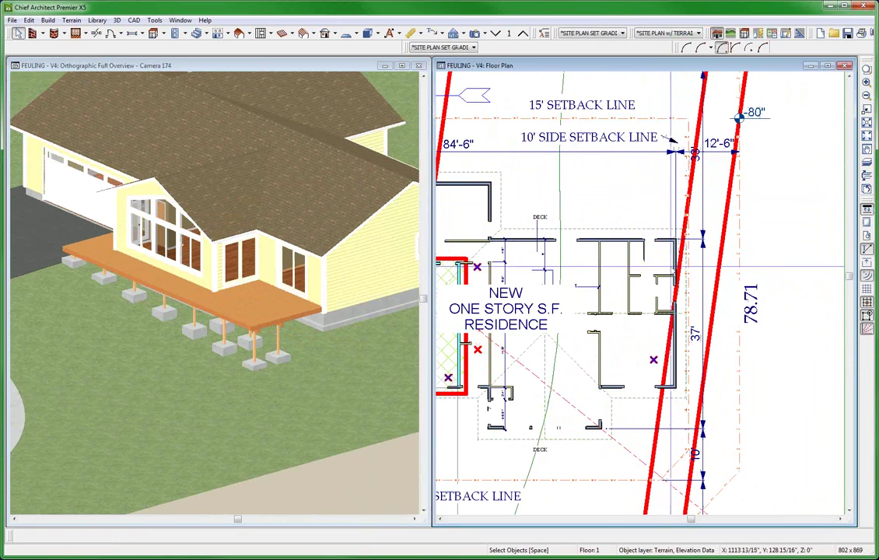
left_click(659, 263)
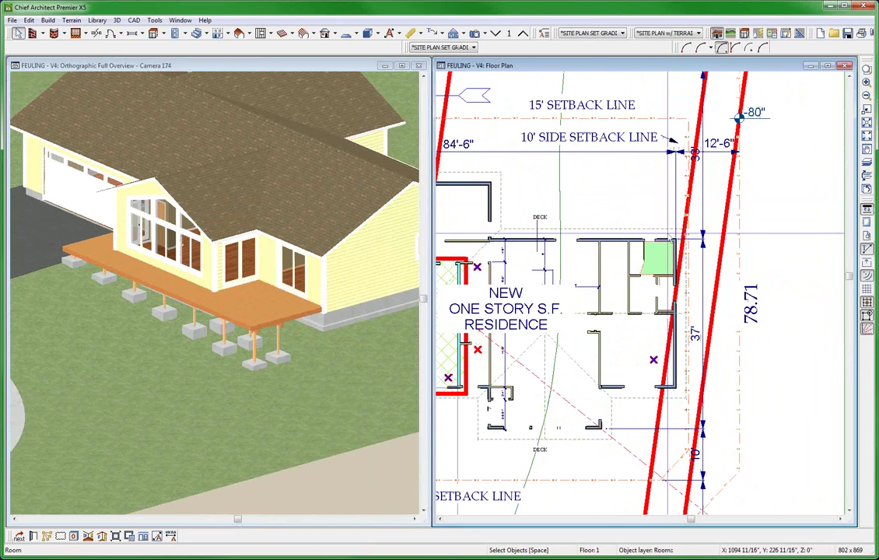
left_click(495, 33)
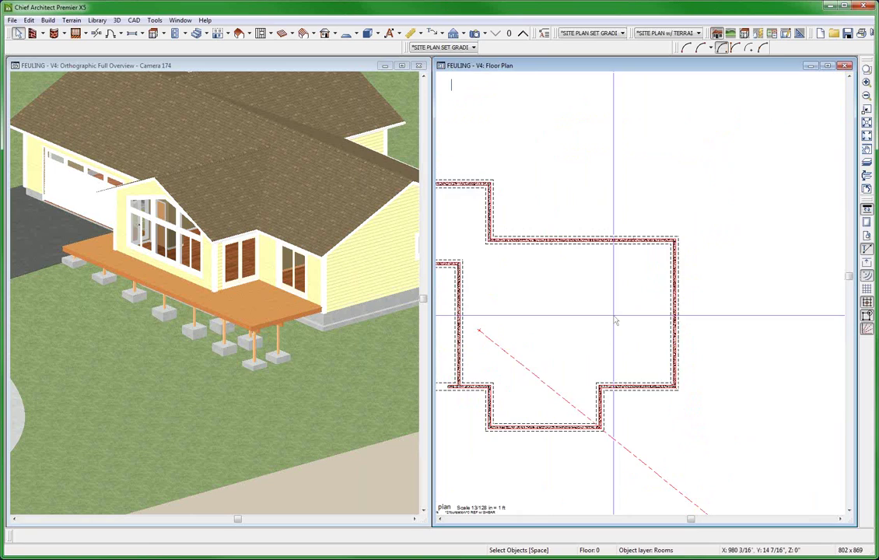
- Turn off Auto Rebuild Foundation for the main foundation room and increase its stem wall height
left_click(614, 315)
scroll(622, 313, "down", 2)
double_click(632, 304)
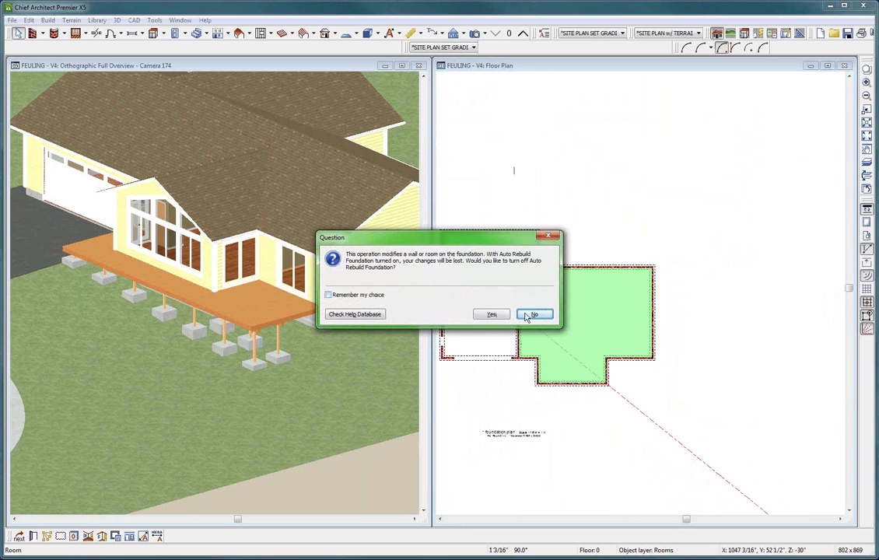
left_click(489, 315)
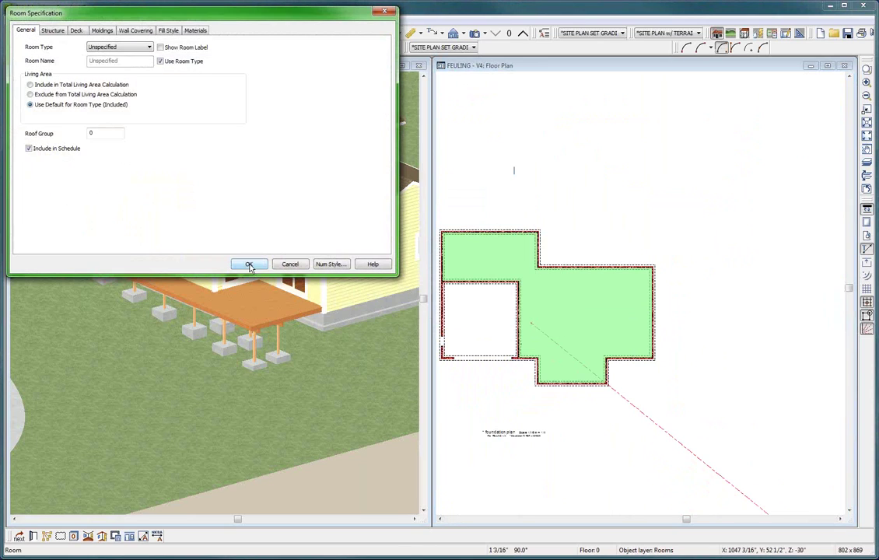
left_click(53, 31)
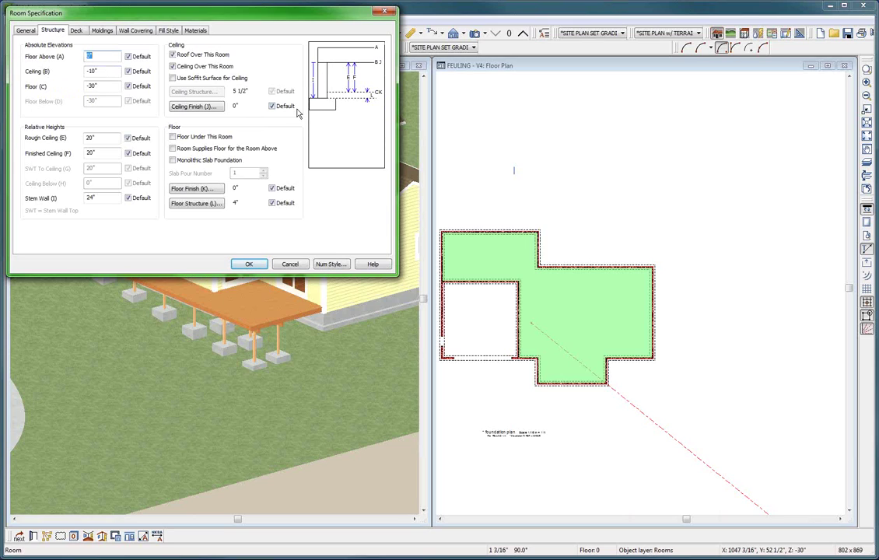
left_click(90, 197)
type("7")
key("Return")
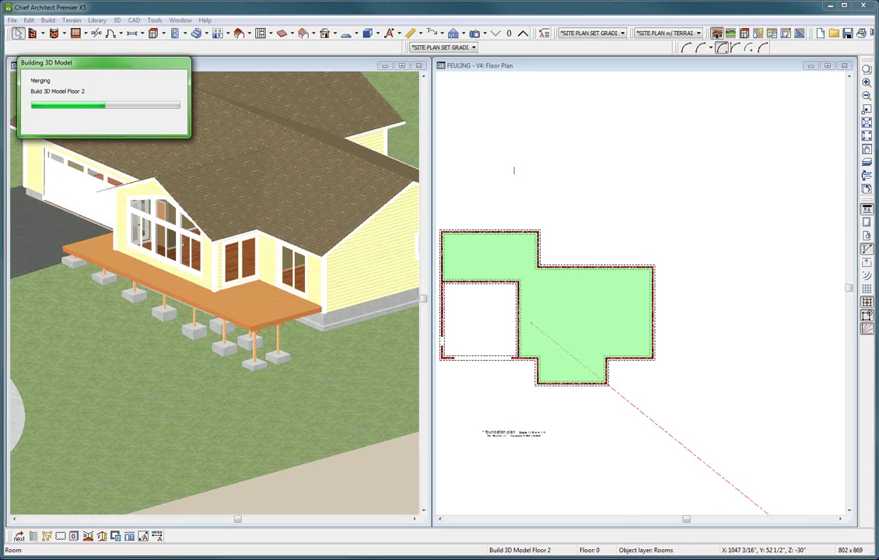
- Break the lower edge of the foundation wall under the rear gable and raise the section at the uphill end to form a step
left_click(294, 366)
middle_click_drag(295, 371, 293, 267)
scroll(294, 266, "down", 2)
key("space")
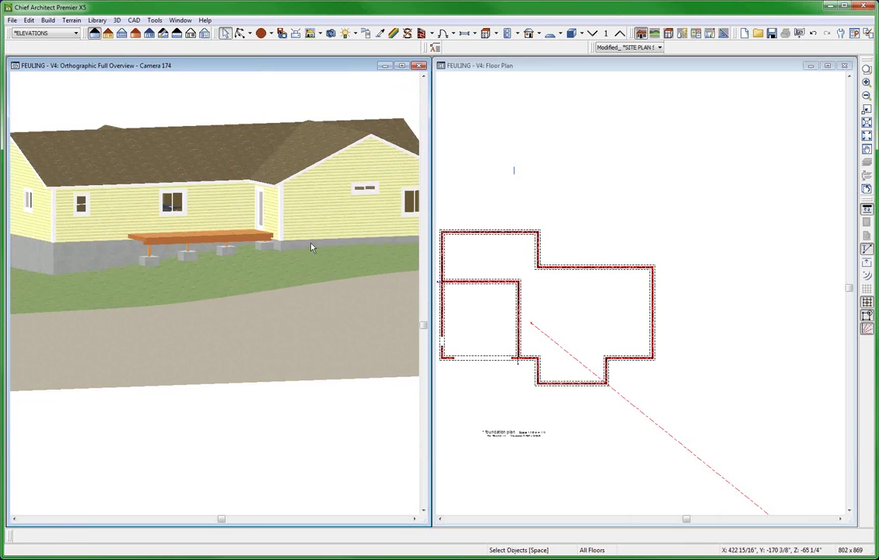
left_click(312, 247)
left_click(310, 247)
middle_click_drag(331, 280, 369, 314)
scroll(369, 314, "up", 2)
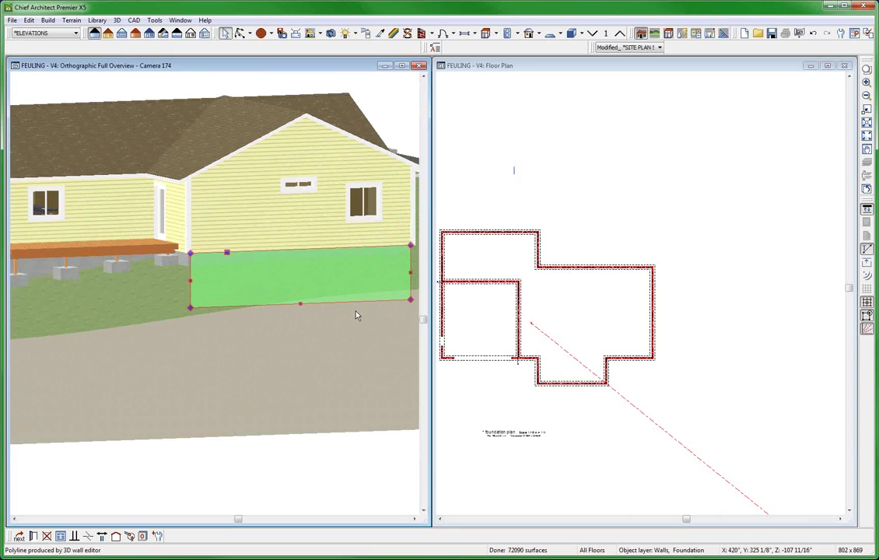
left_click(328, 306)
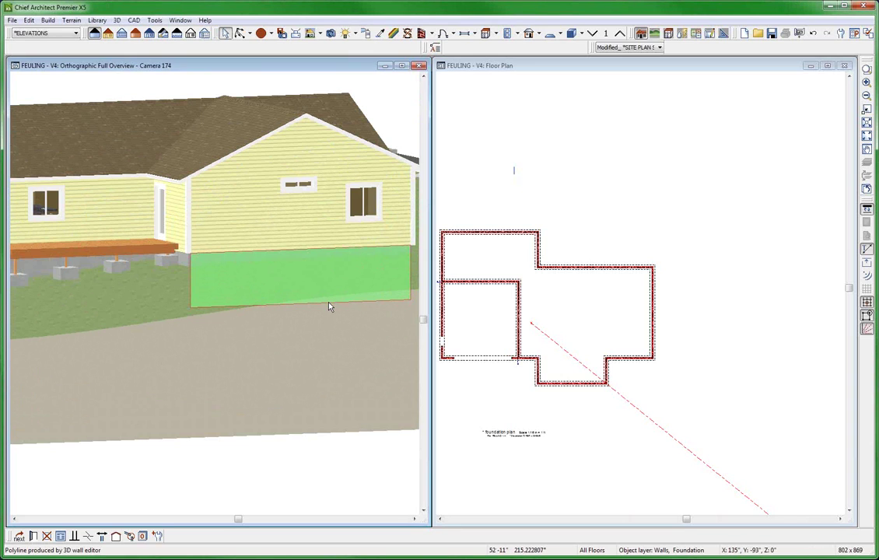
left_click(355, 307)
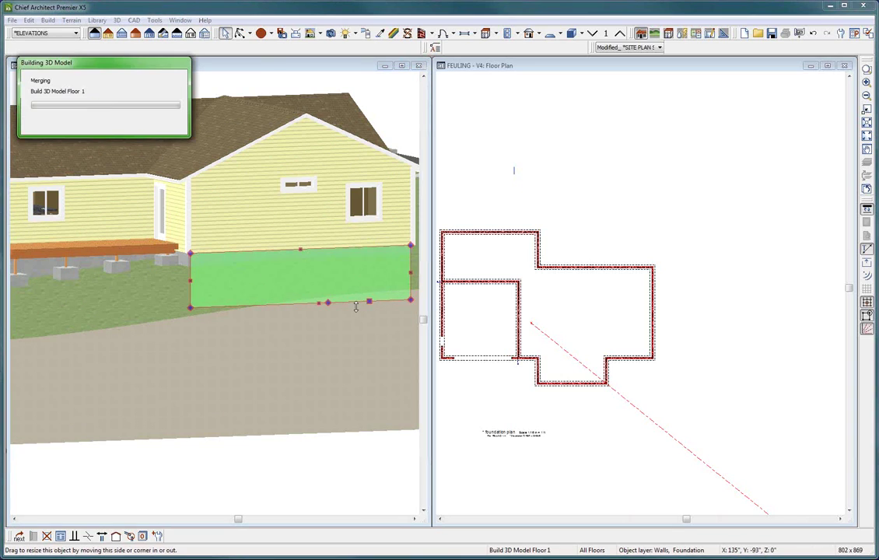
left_click_drag(368, 300, 357, 266)
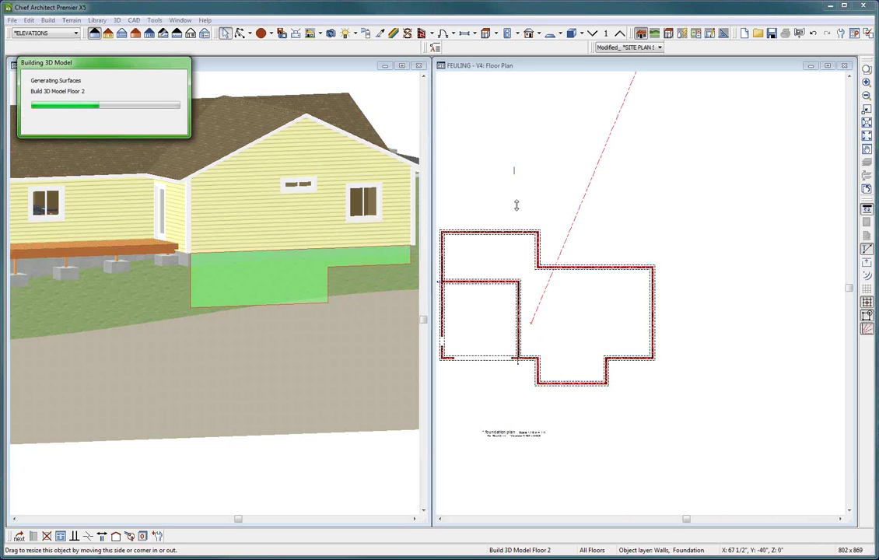
- Create a floor overview camera of the foundation level and turn it to face the stepped rear wall
left_click(534, 143)
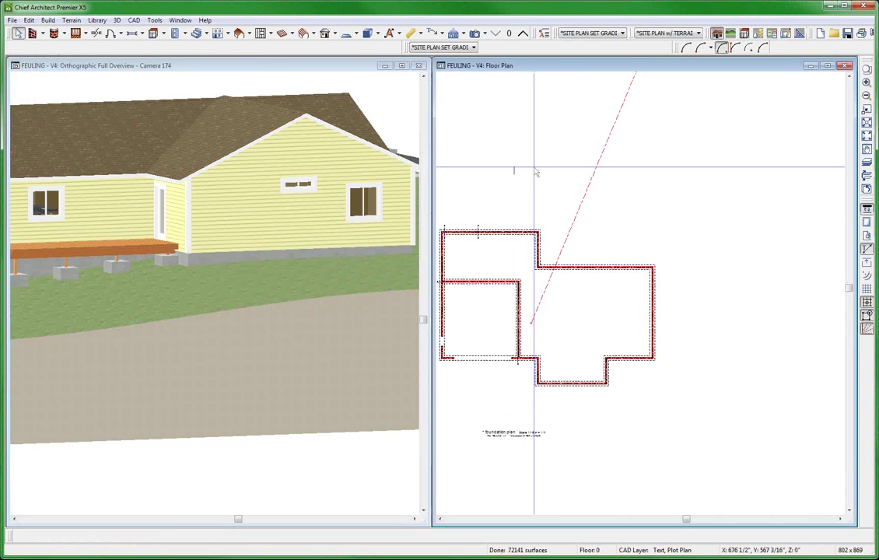
key("F10")
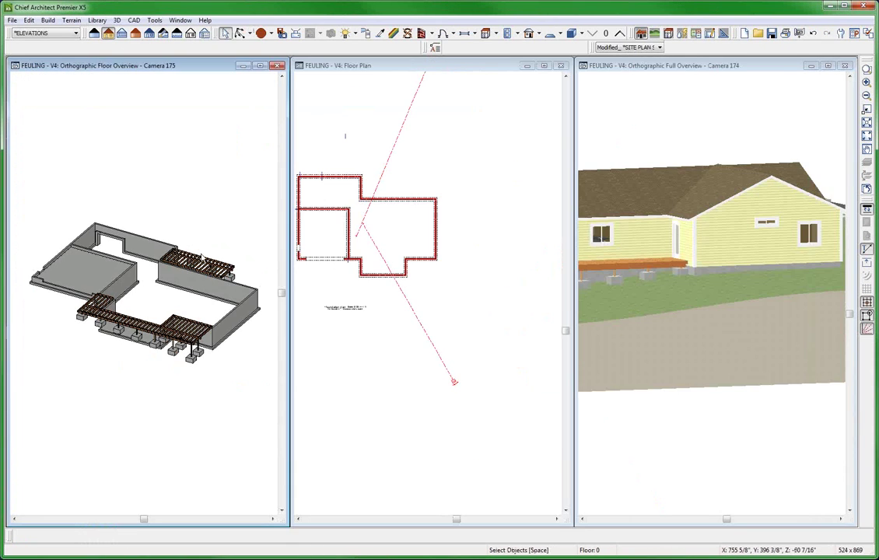
scroll(232, 247, "down", 2)
mouse_move(243, 273)
left_mouse_down()
mouse_move(7, 280)
mouse_move(1, 241)
left_mouse_up()
mouse_move(173, 309)
left_mouse_down()
mouse_move(197, 263)
mouse_move(175, 338)
left_mouse_up()
- Break the remaining deep part of the rear foundation wall's lower edge and raise the section beside the existing step
key("space")
left_click(197, 325)
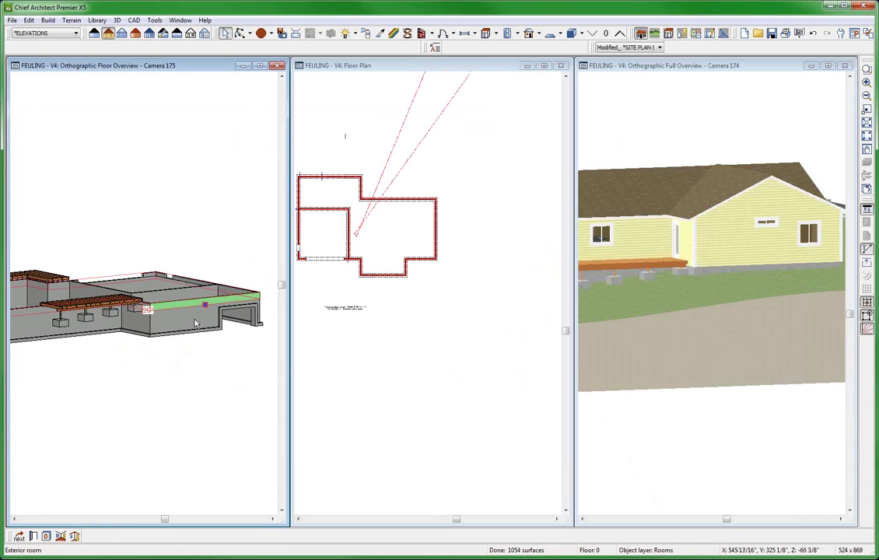
left_click(194, 325)
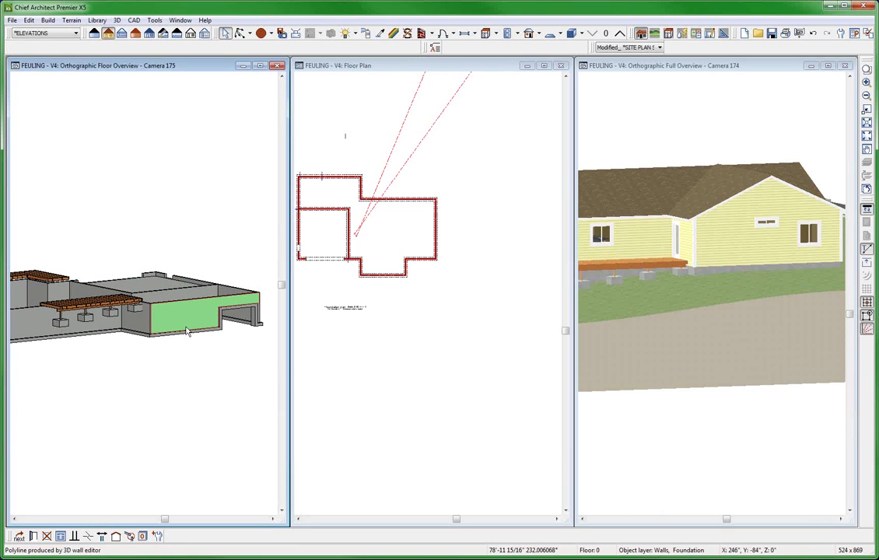
left_click_drag(186, 327, 188, 332)
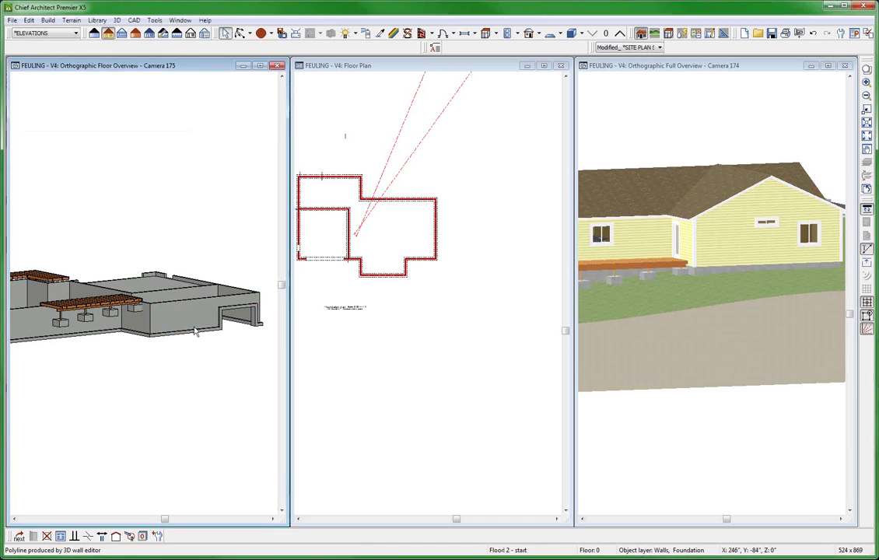
left_click(202, 327)
left_click_drag(209, 328, 208, 318)
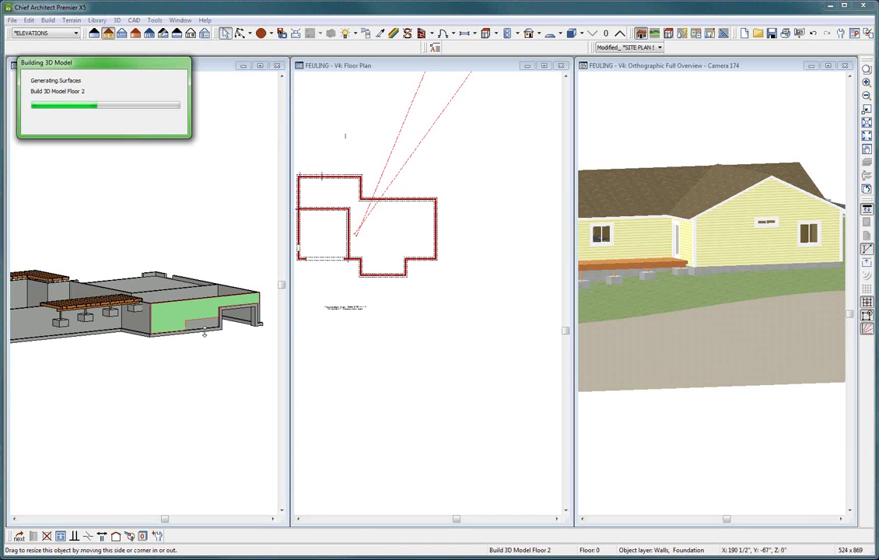
scroll(204, 385, "down", 3)
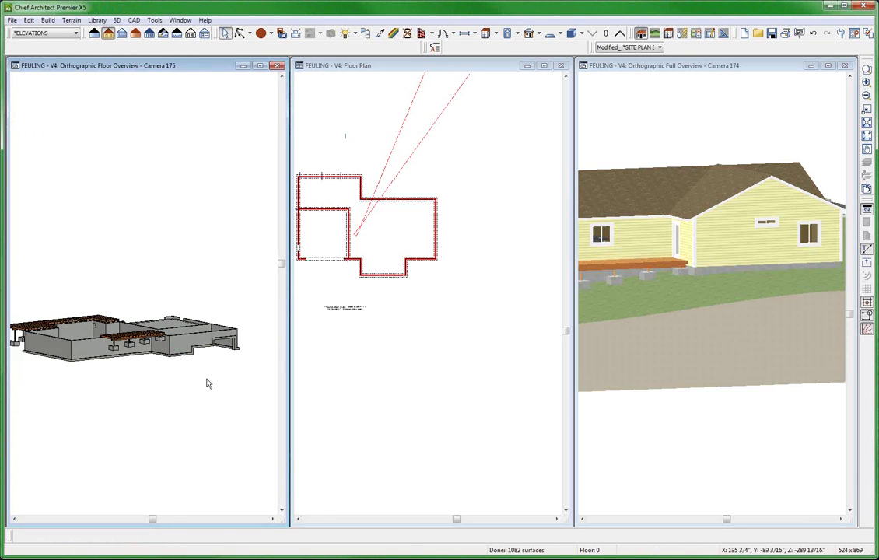
- Close the foundation overview, tile the remaining views and switch the floor plan back to floor 1
key("ctrl+Tab")
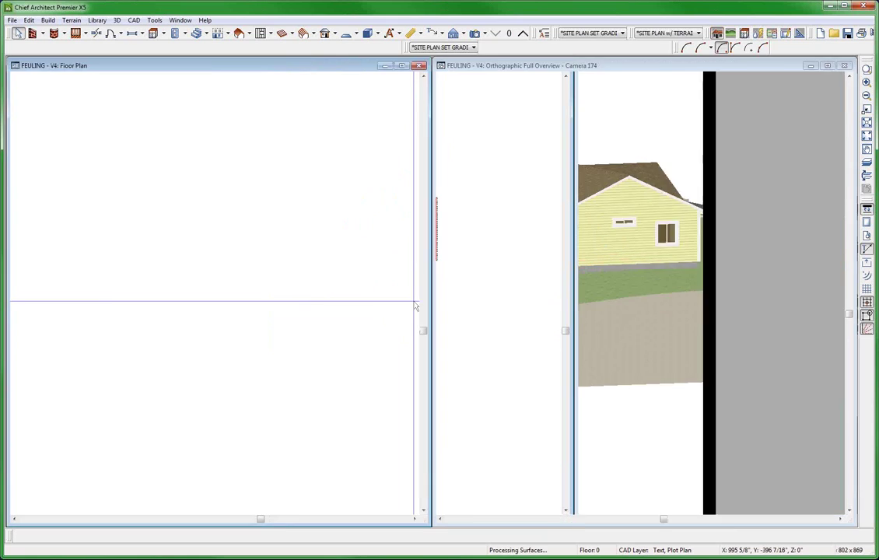
left_click(630, 294)
scroll(629, 294, "down", 3)
left_click(245, 239)
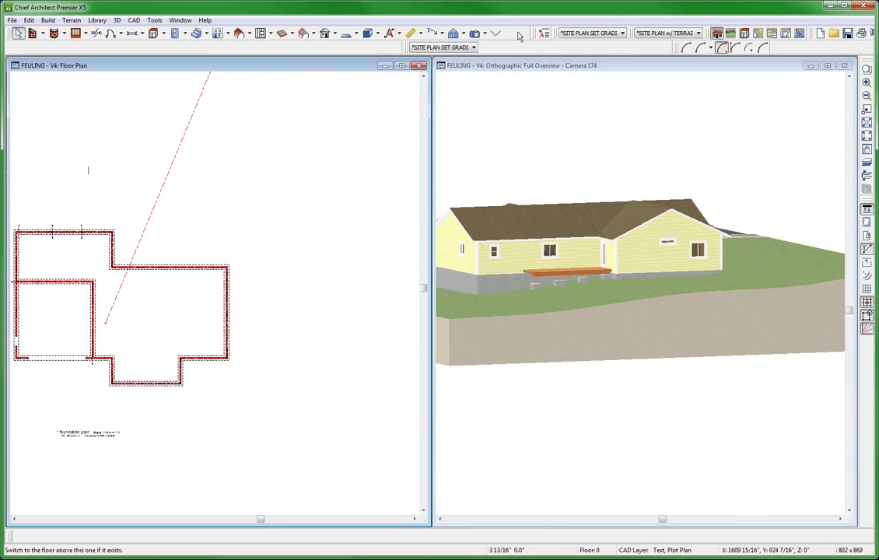
left_click(518, 35)
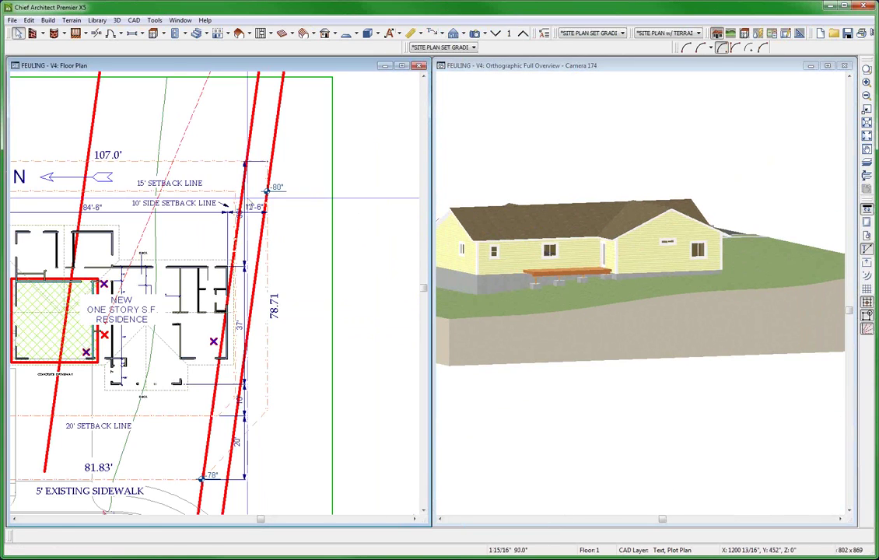
- Review the terrain perimeter's general specification, including the building pad and skirt settings, and close it without changes
left_click(332, 204)
scroll(373, 213, "down", 1)
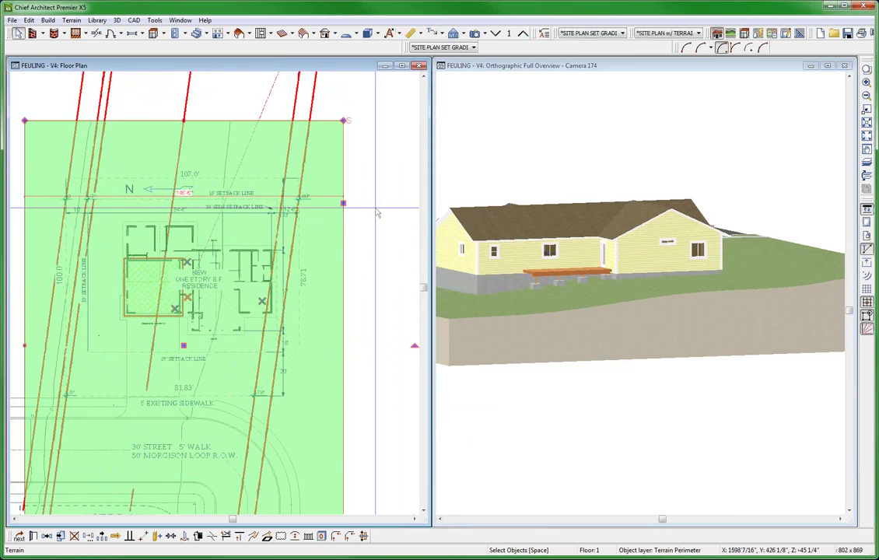
double_click(38, 177)
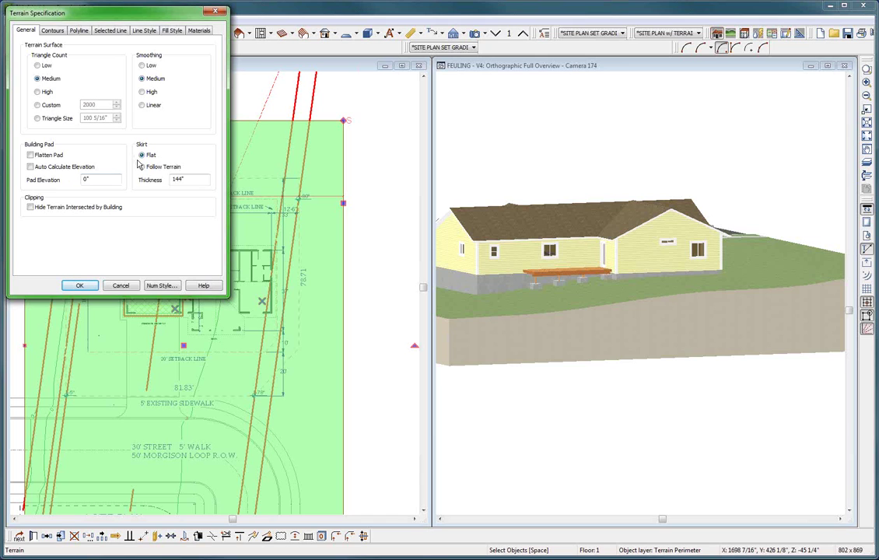
left_click(106, 287)
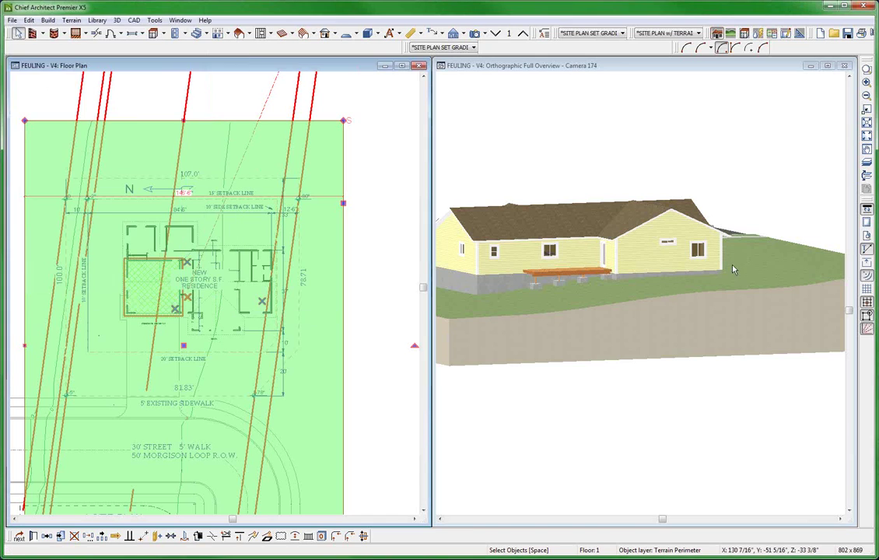
- Examine in the full overview how the terrain meets the foundation at the rear corner and garage side of the house
left_click_drag(646, 233, 675, 360)
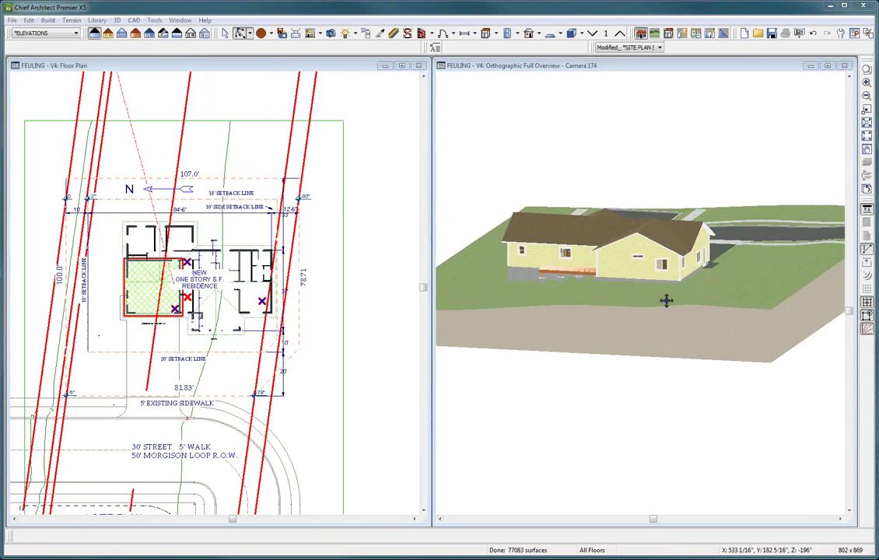
scroll(668, 286, "up", 6)
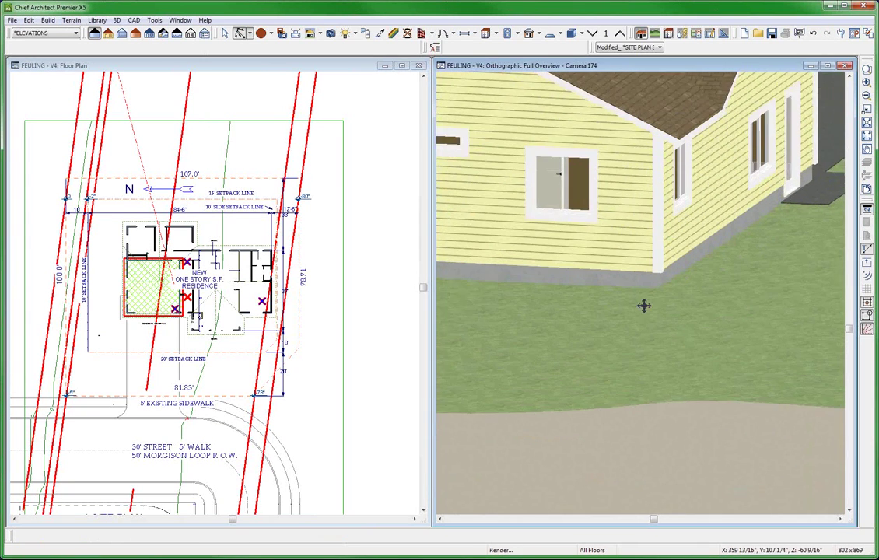
scroll(644, 305, "up", 2)
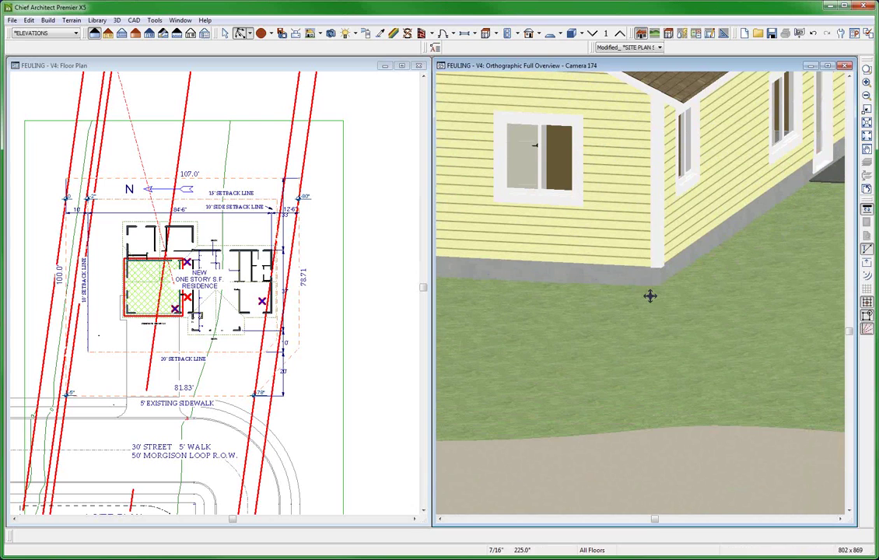
scroll(649, 296, "down", 10)
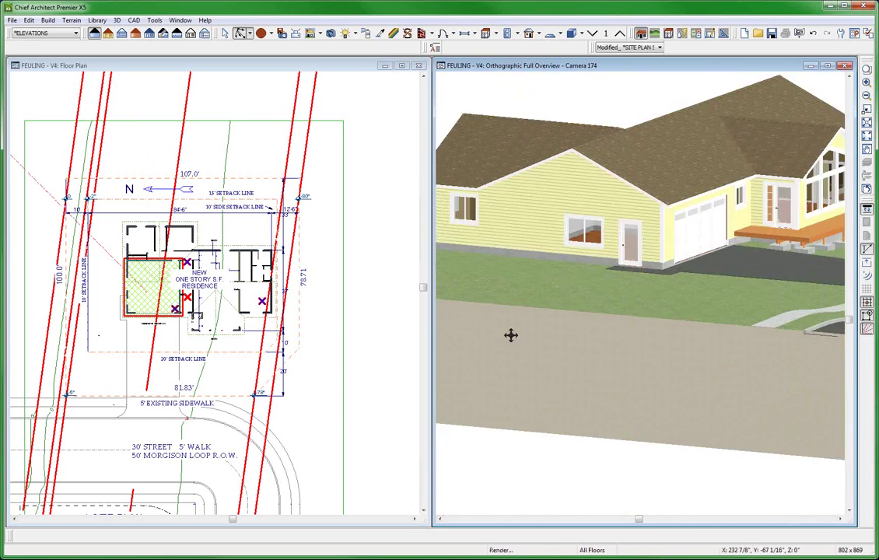
left_click_drag(510, 335, 471, 326)
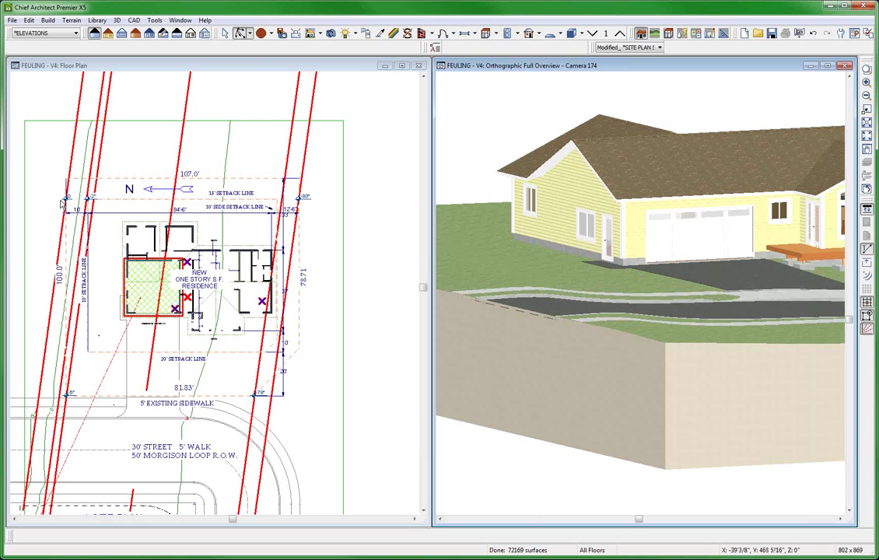
- Inspect the 0 and -2" elevation markers near the property line by the north arrow, selecting the 0 marker
scroll(62, 204, "up", 6)
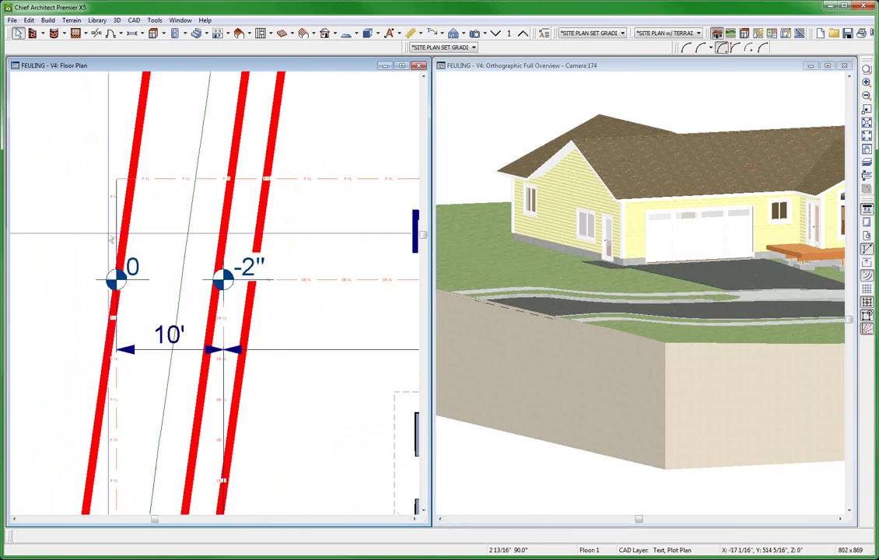
scroll(135, 288, "down", 8)
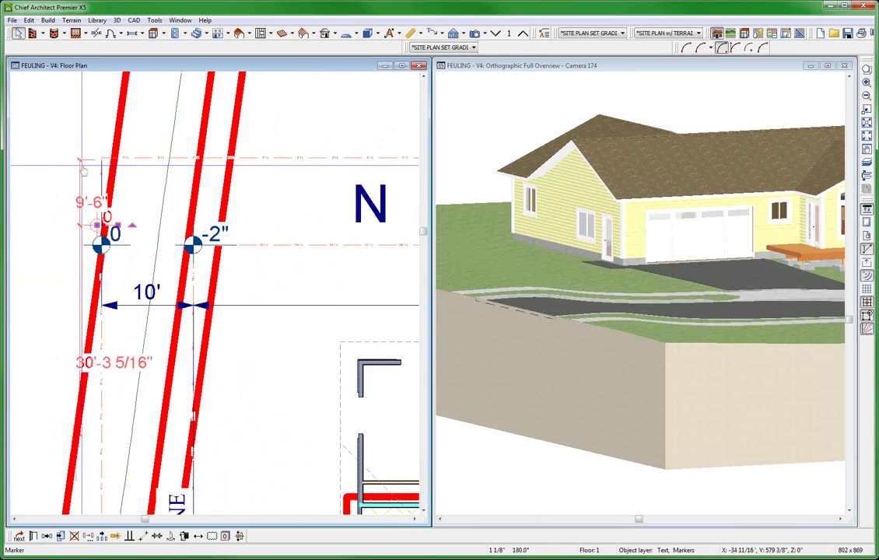
left_click(71, 204)
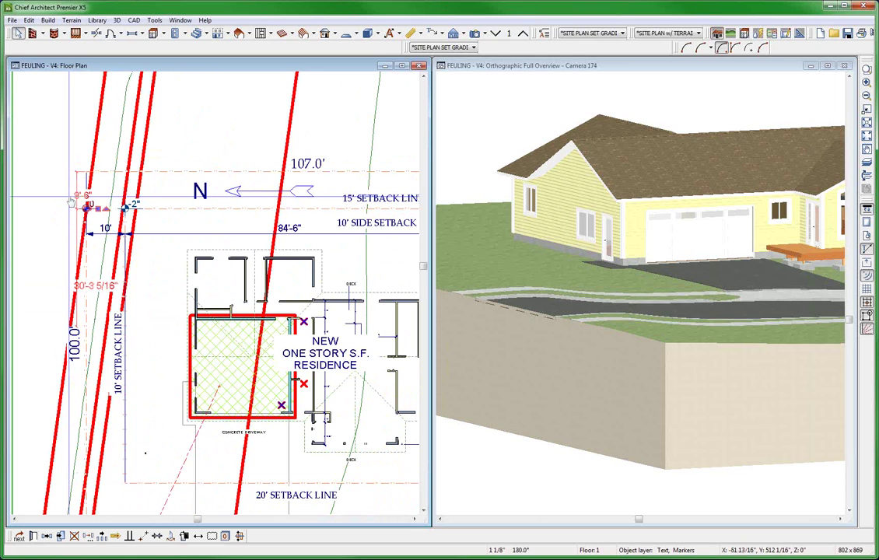
- Review the terrain perimeter's building pad elevation, close the specification without changes and select the elevation line nearest the north property line
scroll(118, 185, "down", 3)
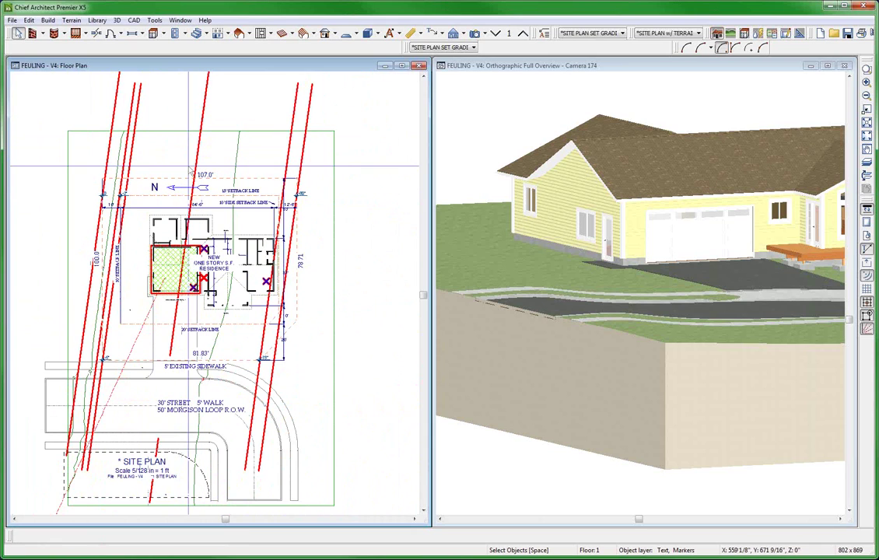
left_click(338, 142)
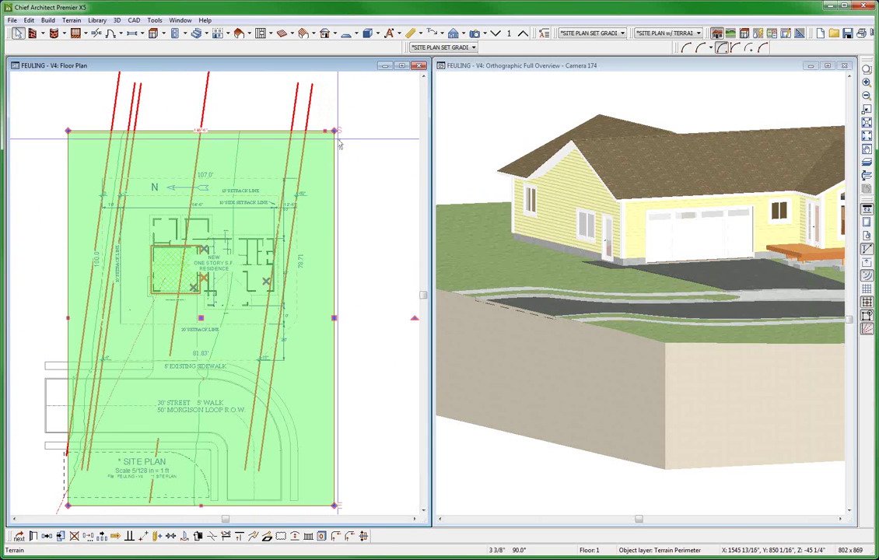
double_click(80, 289)
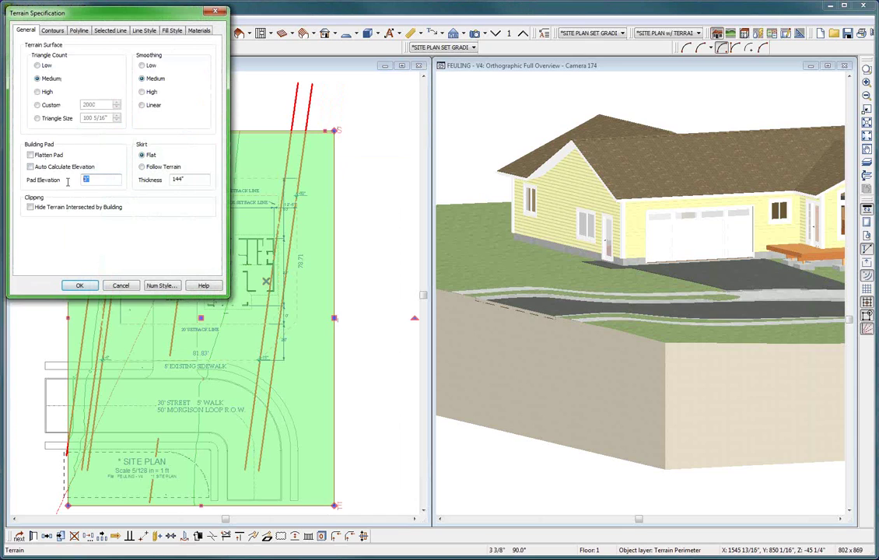
left_click(120, 287)
left_click(122, 114)
left_click(117, 95)
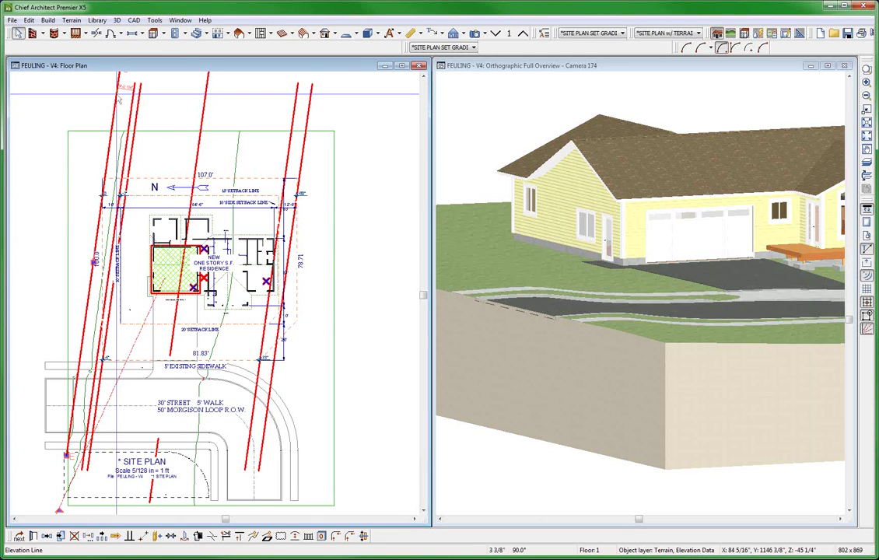
- Set the terrain perimeter's building pad elevation to 48" and check the exposed foundation walls in the full overview
left_click(329, 154)
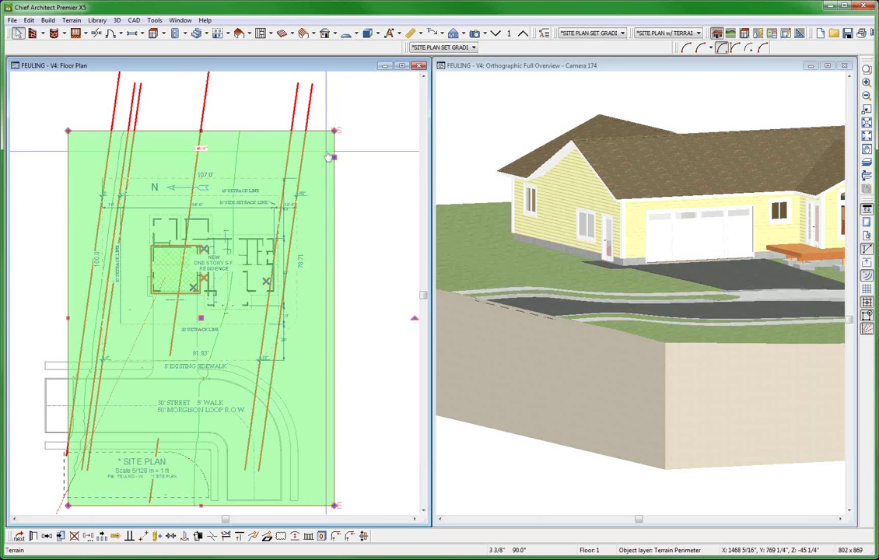
double_click(82, 290)
double_click(93, 180)
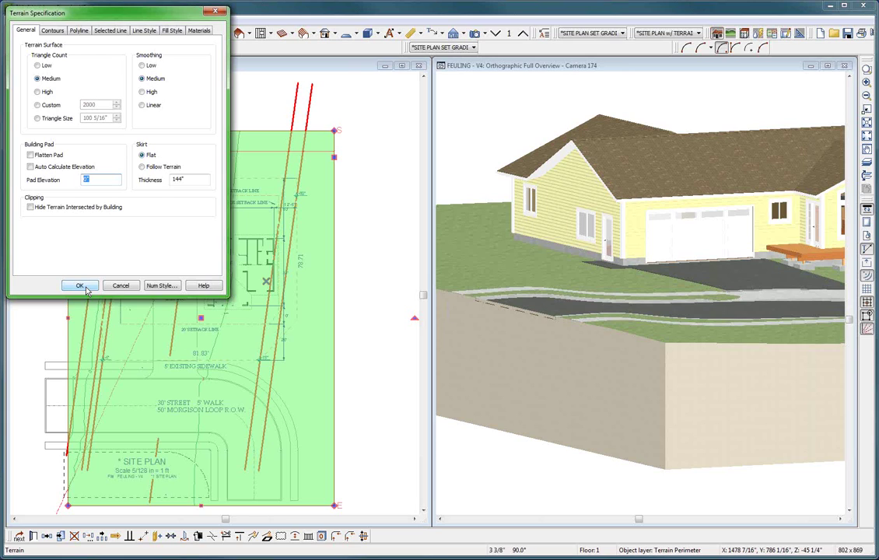
type("48")
key("Return")
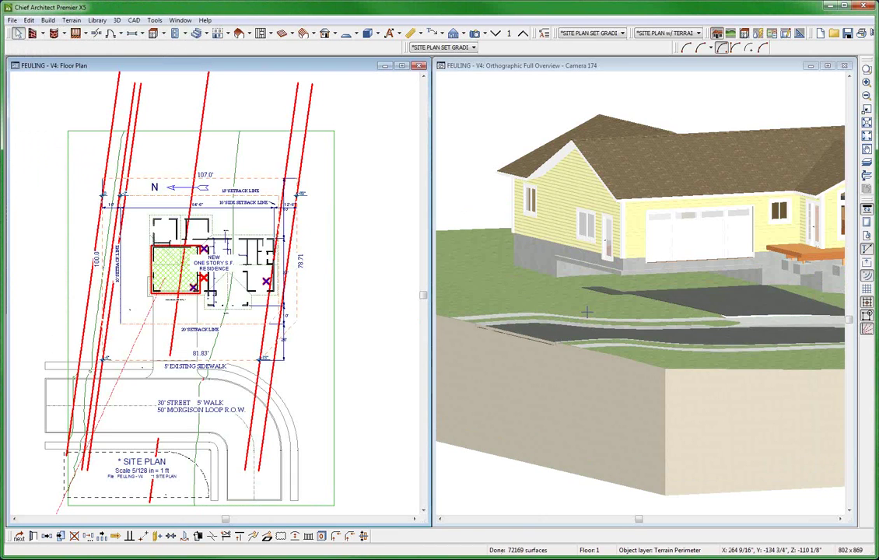
left_click(609, 309)
left_click_drag(676, 321, 713, 331)
left_click_drag(716, 343, 657, 340)
scroll(657, 340, "down", 3)
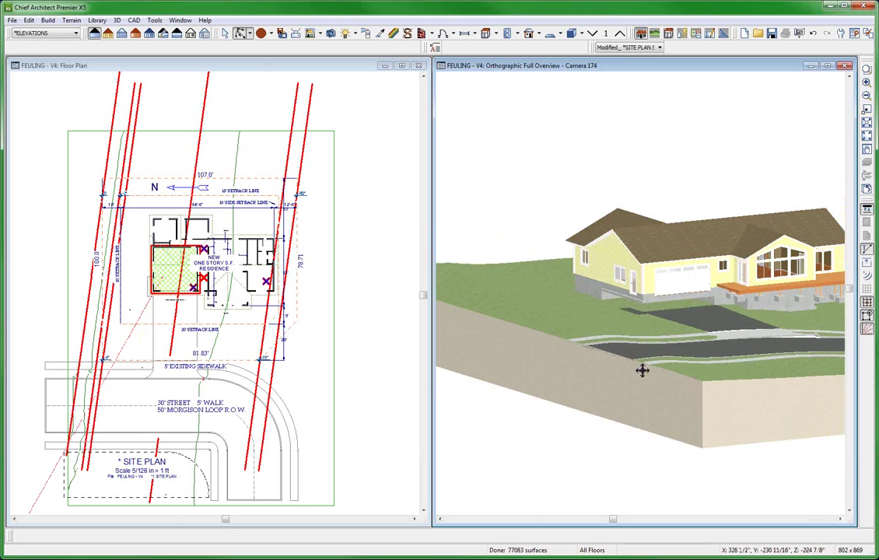
- Review the elevation and number style of the elevation region around the garage, closing both dialogs without changes
left_click(188, 303)
scroll(187, 304, "up", 1)
scroll(188, 303, "up", 1)
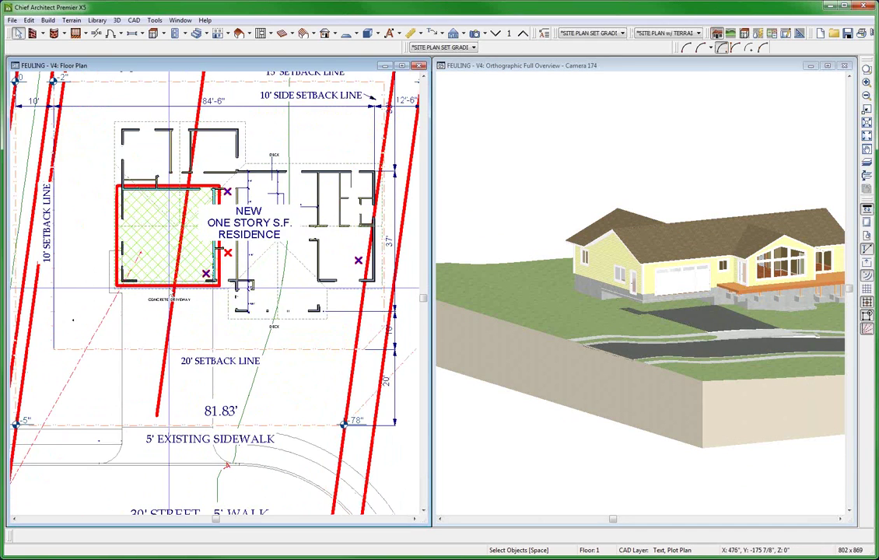
left_click(157, 186)
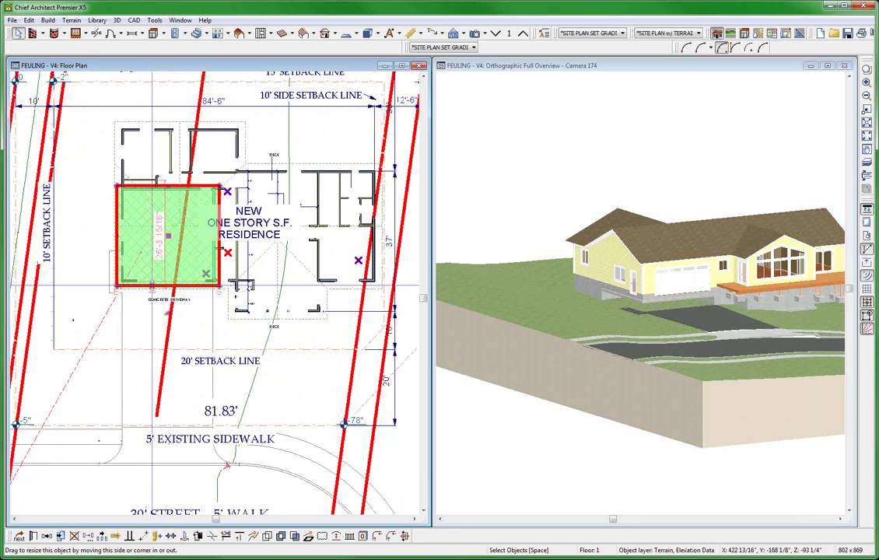
scroll(154, 272, "up", 1)
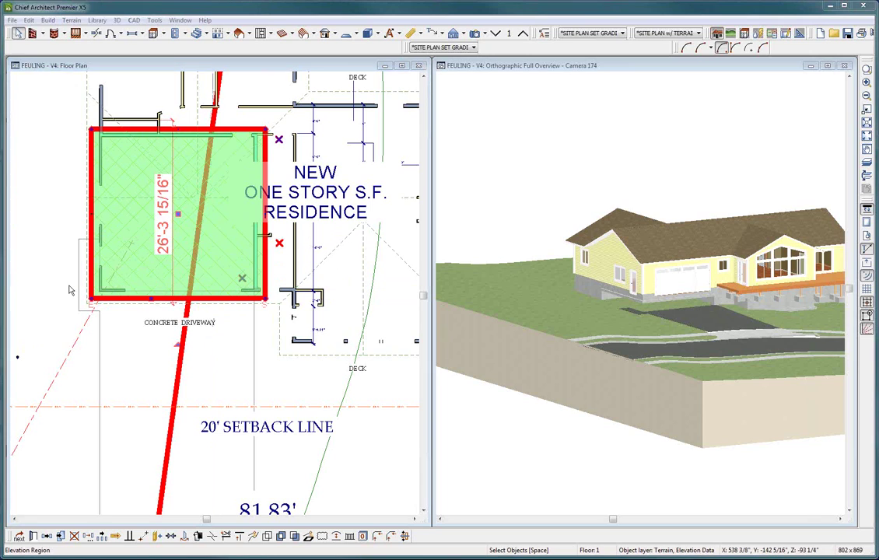
double_click(215, 289)
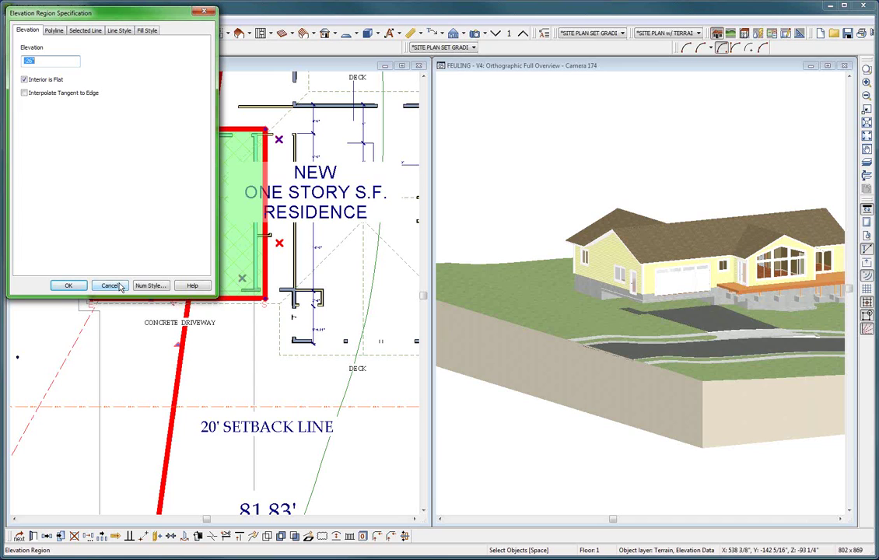
left_click(149, 286)
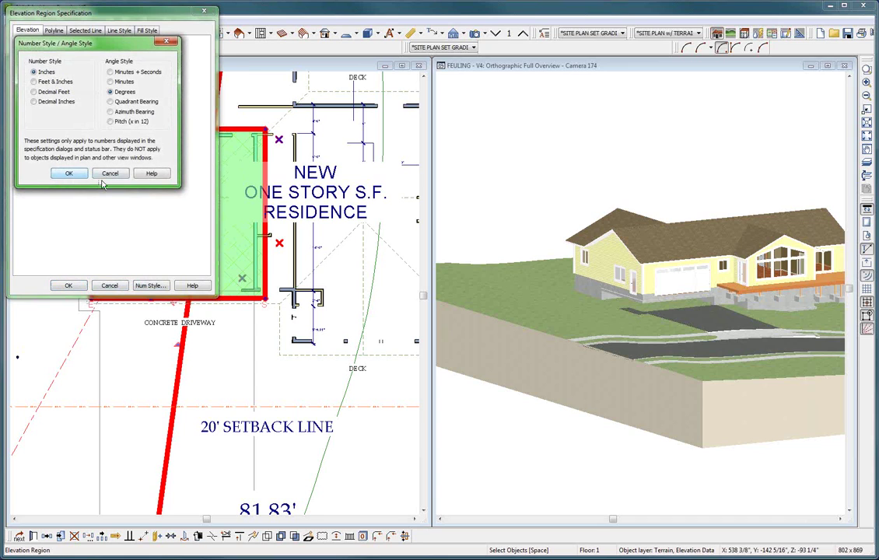
left_click(109, 174)
left_click(110, 285)
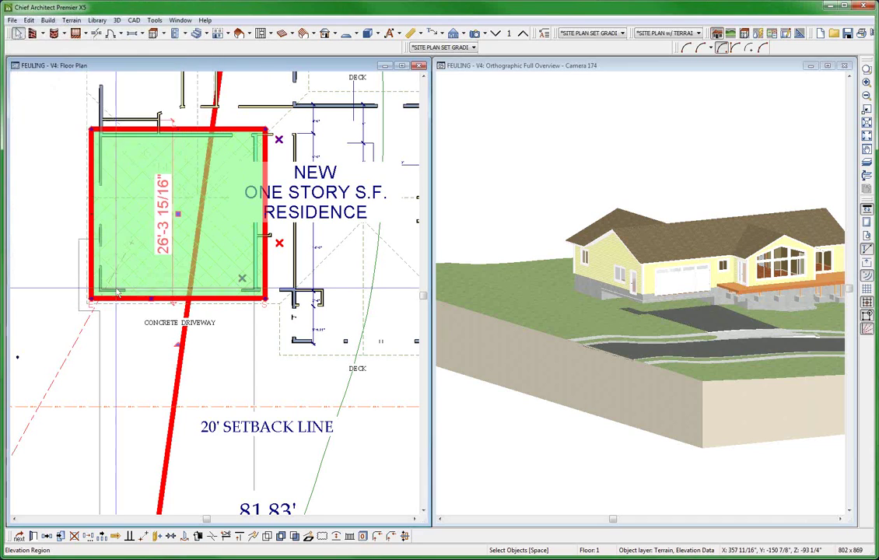
scroll(117, 292, "down", 5)
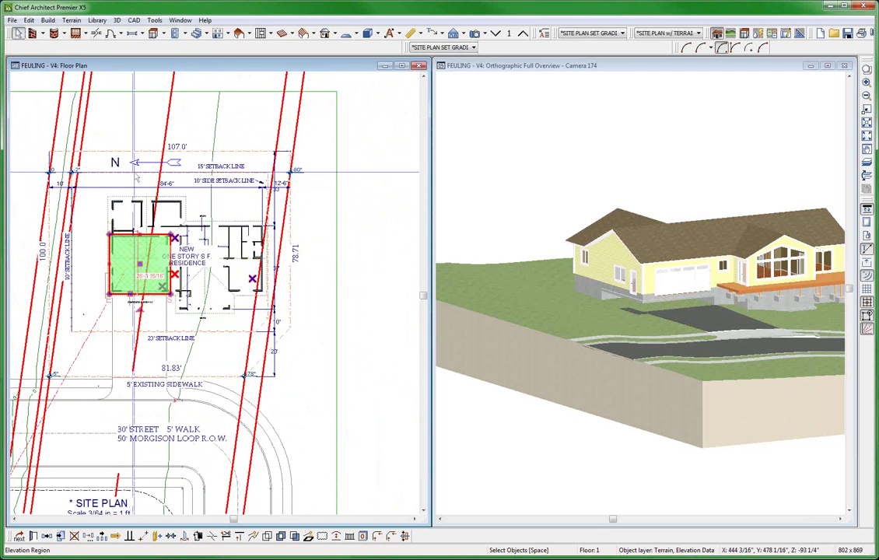
left_click(172, 125)
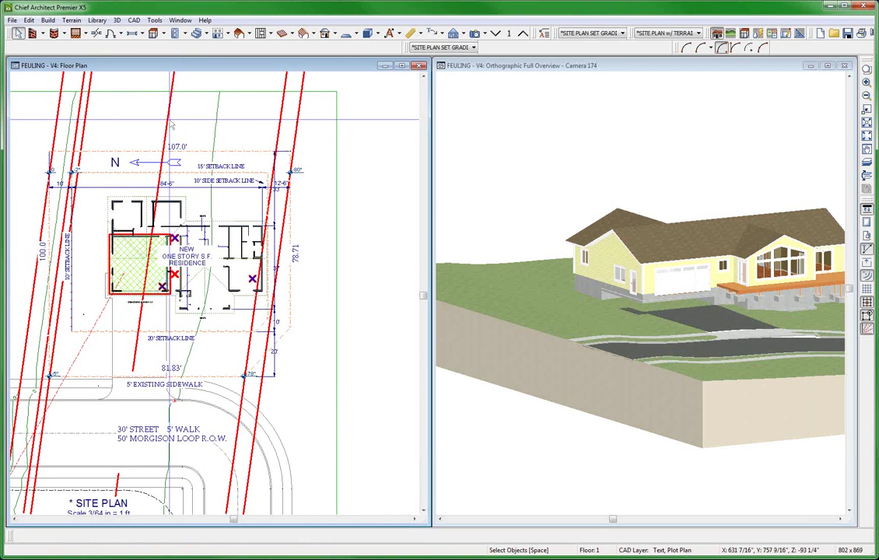
left_click(147, 268)
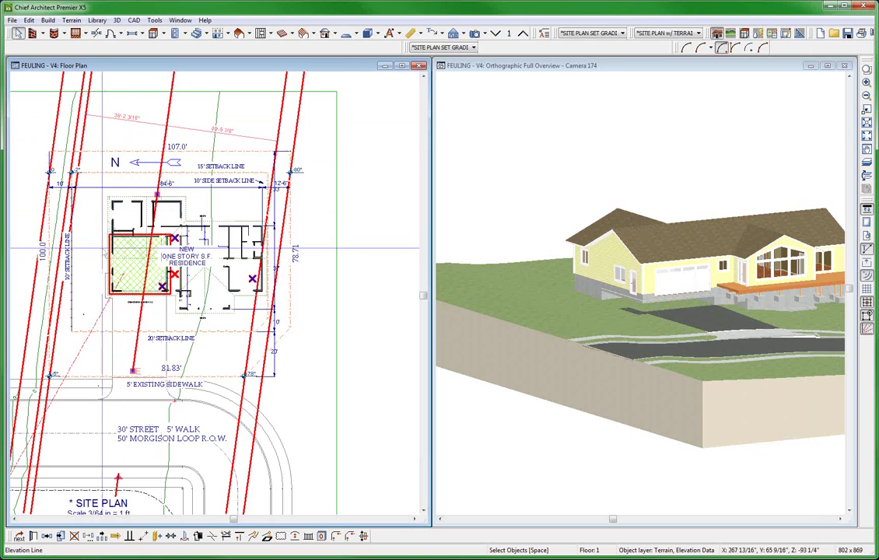
left_click(108, 242, "shift")
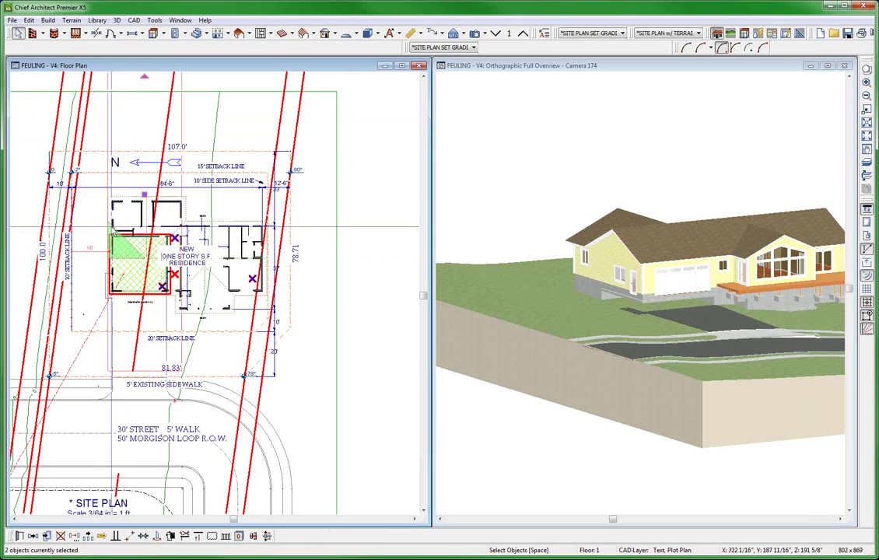
- Move the garage elevation region, the elevation line crossing it and the short line near the site plan title by a Z delta of 48"
left_click(156, 295)
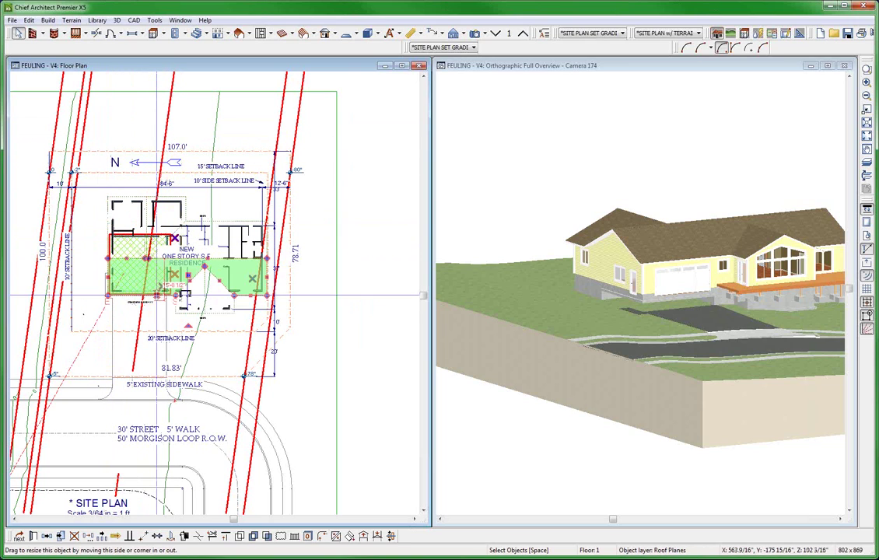
key("Tab")
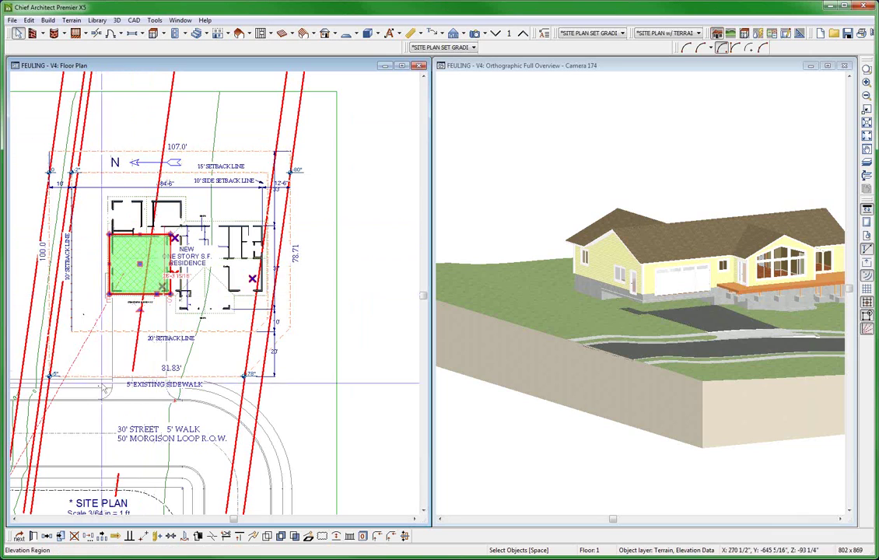
left_click(168, 122, "shift")
left_click(118, 488, "shift")
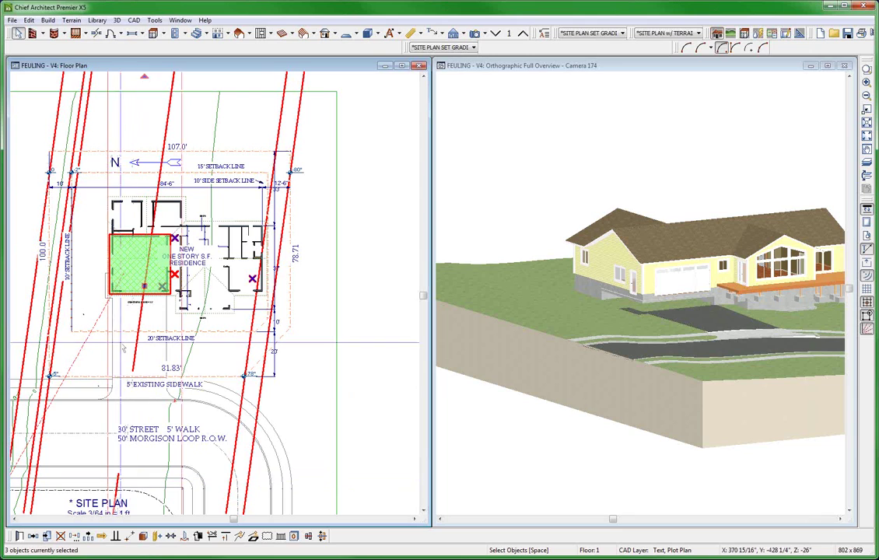
key("ctrl+e")
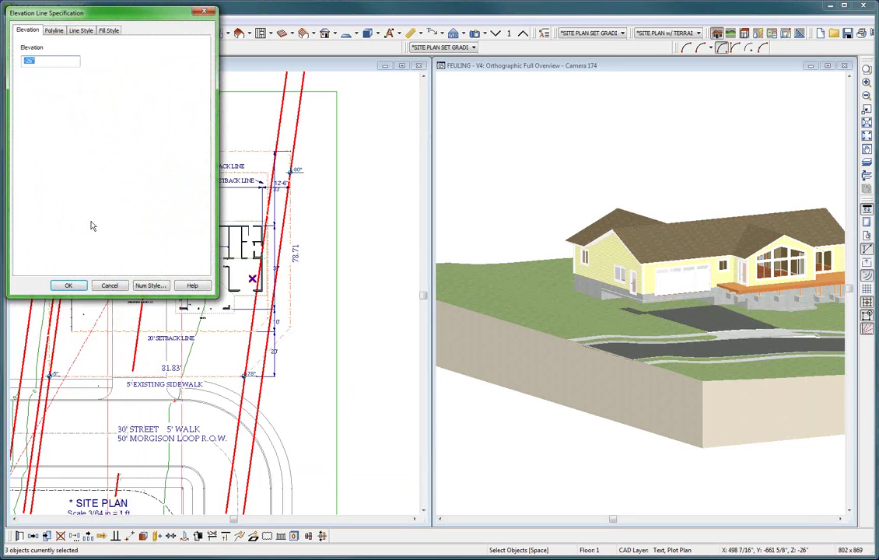
left_click(113, 286)
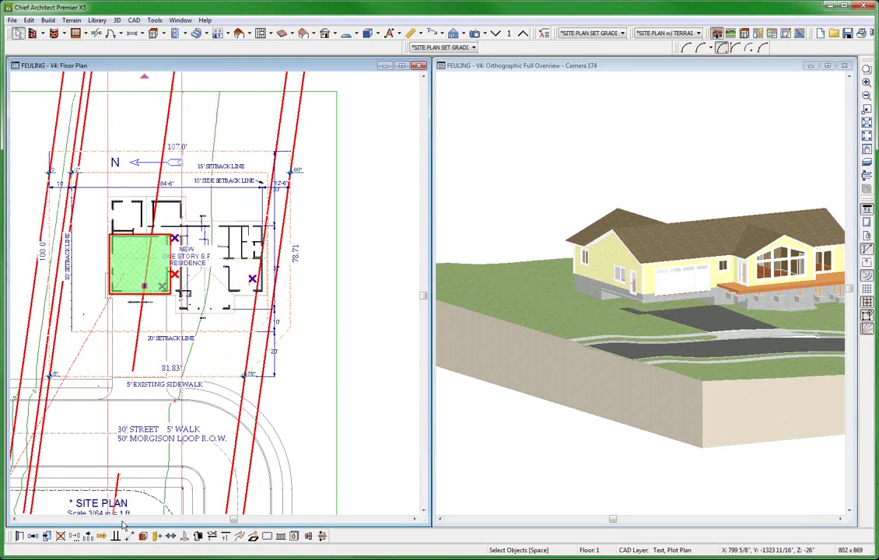
left_click(74, 537)
left_click(29, 94)
double_click(93, 145)
type("48")
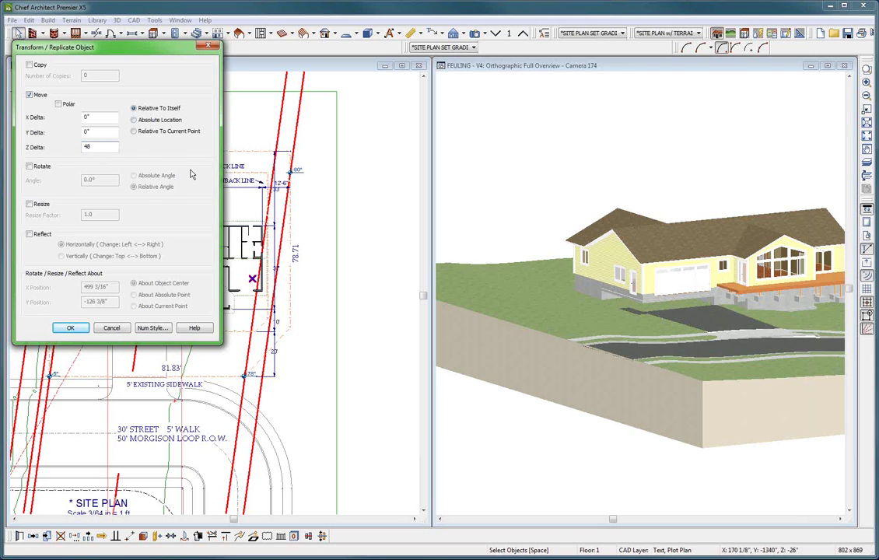
key("Return")
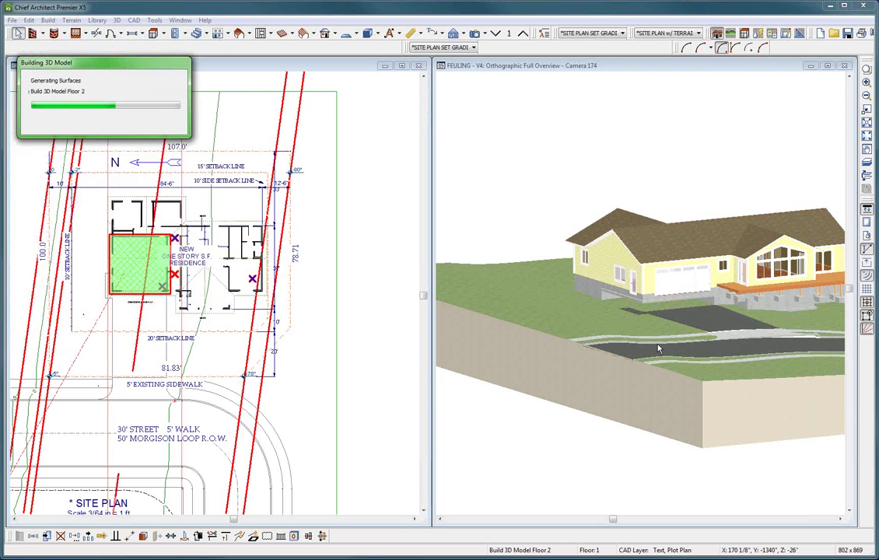
- Examine in the full overview how the raised terrain meets the garage side, the driveway and the downhill foundation walls
left_click(672, 317)
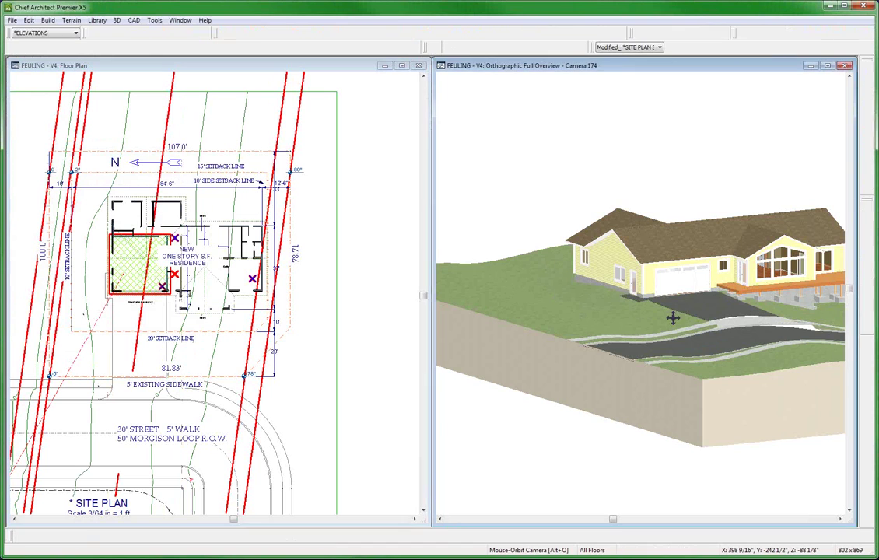
left_click_drag(672, 316, 702, 341)
scroll(647, 263, "up", 5)
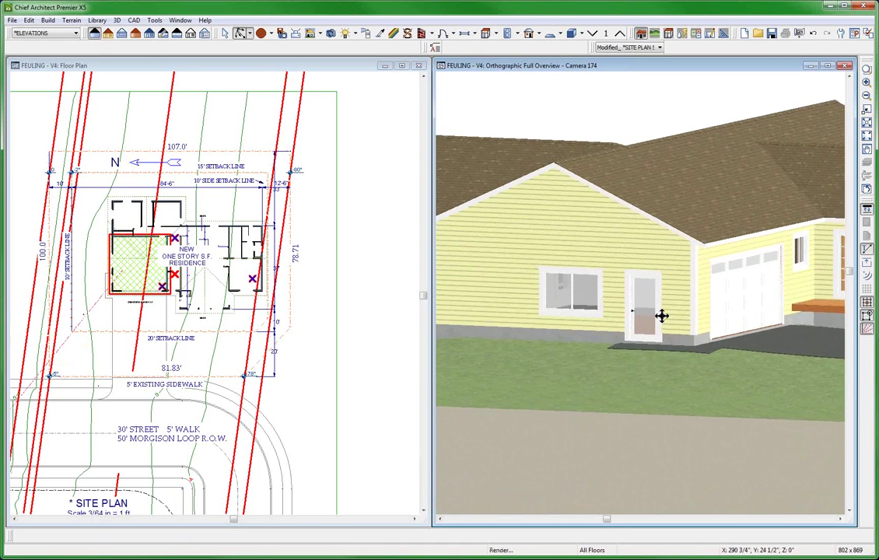
scroll(661, 315, "down", 6)
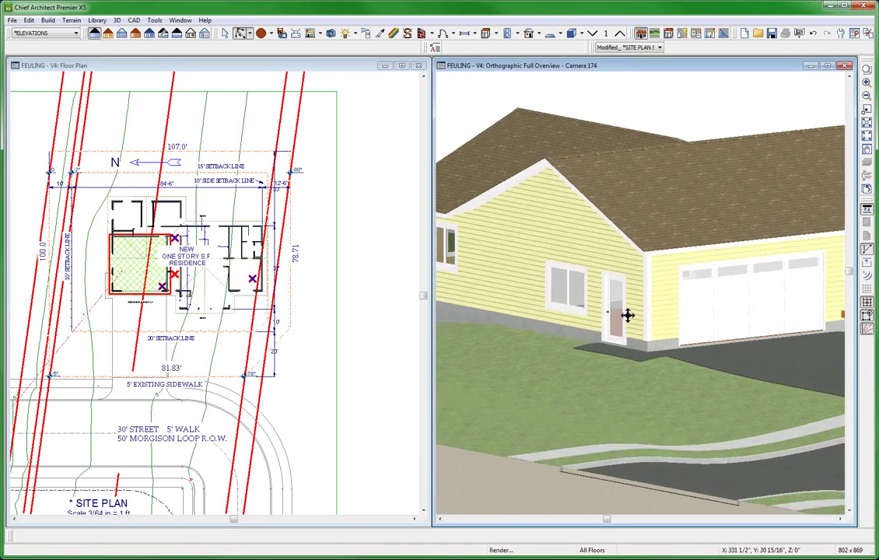
left_click_drag(726, 321, 665, 398)
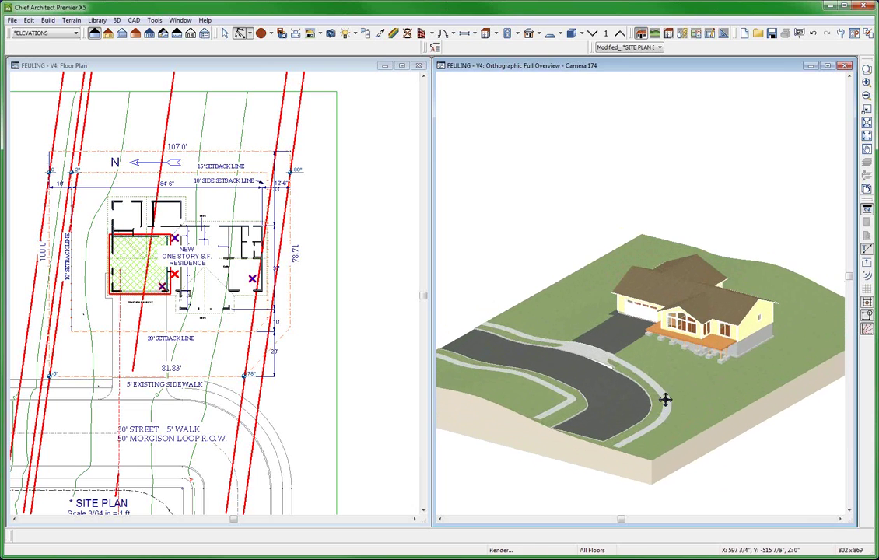
scroll(773, 363, "up", 8)
scroll(727, 353, "down", 8)
key("space")
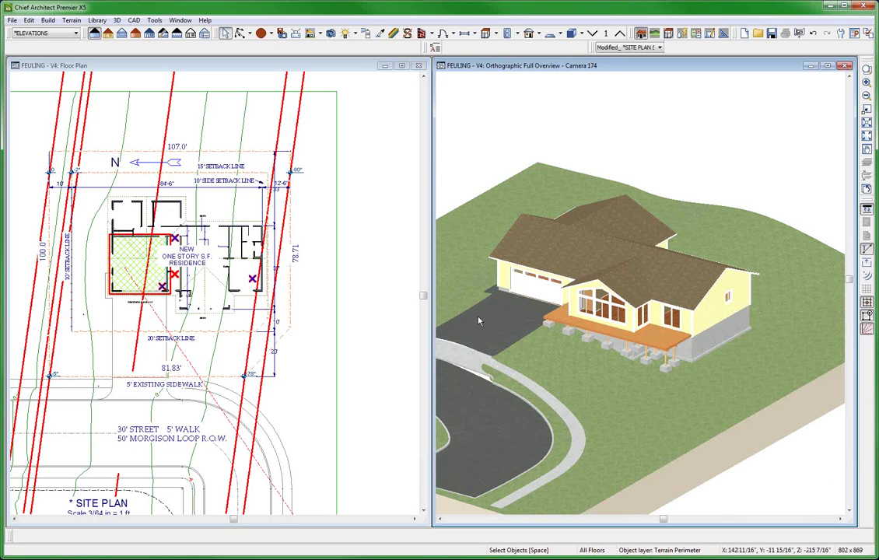
- Check the pad elevation in the terrain perimeter's specification and close it without changes
left_click(339, 297)
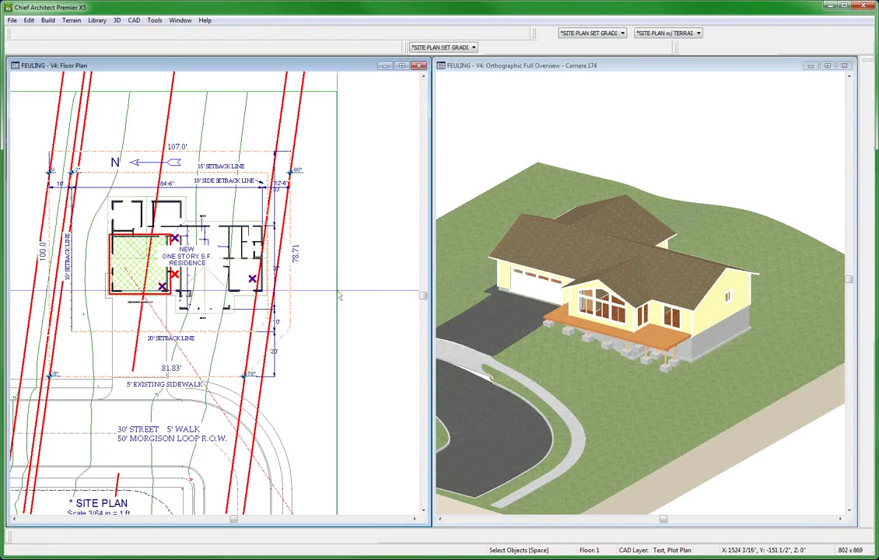
double_click(341, 292)
left_click_drag(106, 180, 57, 185)
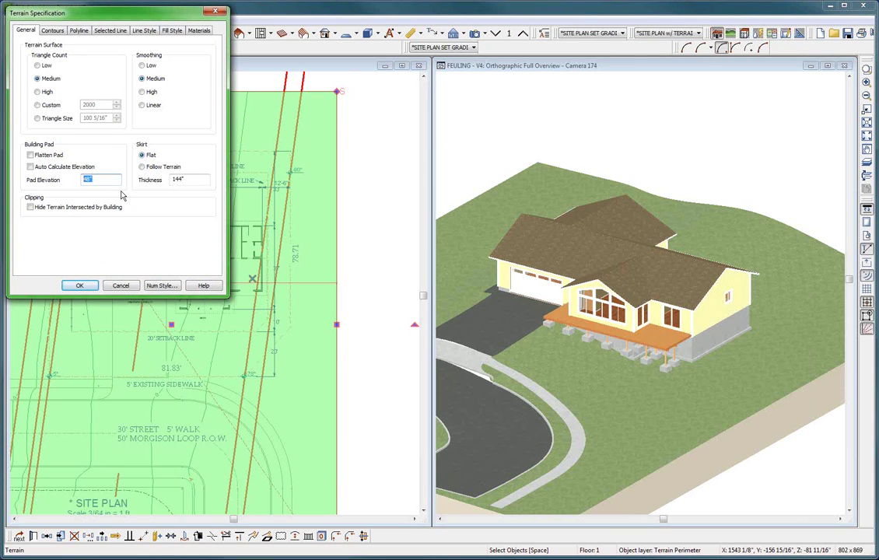
left_click(121, 285)
- Check the elevation of the line through the -80" marker, close its specification without changes and clear the selection
scroll(253, 140, "up", 3)
left_click(284, 140)
scroll(283, 141, "up", 4)
double_click(284, 141)
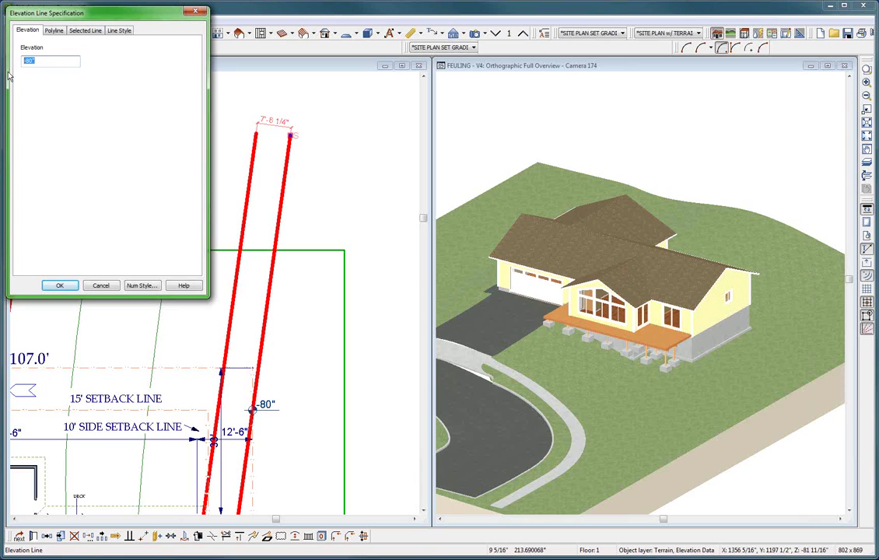
left_click(101, 285)
key("space")
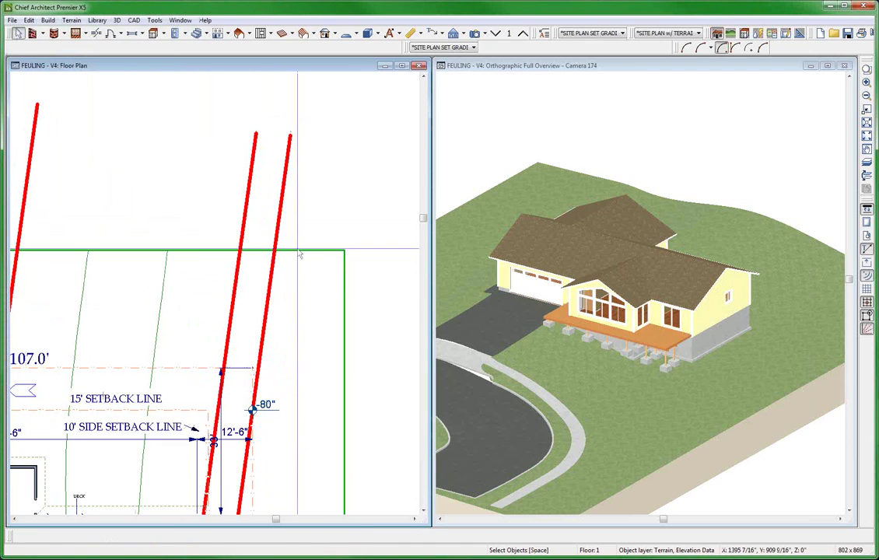
- Recheck the building pad elevation in the terrain perimeter's specification and cancel without changes
left_click(299, 251)
double_click(298, 251)
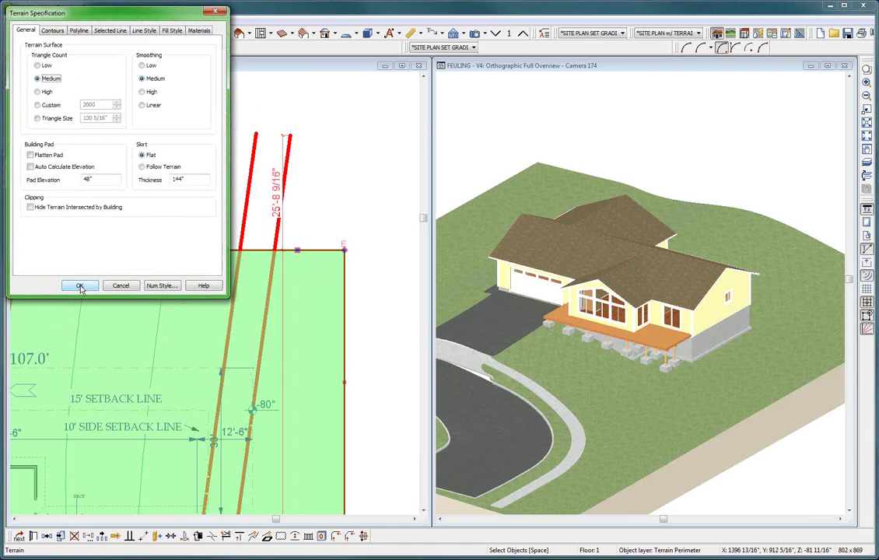
double_click(89, 180)
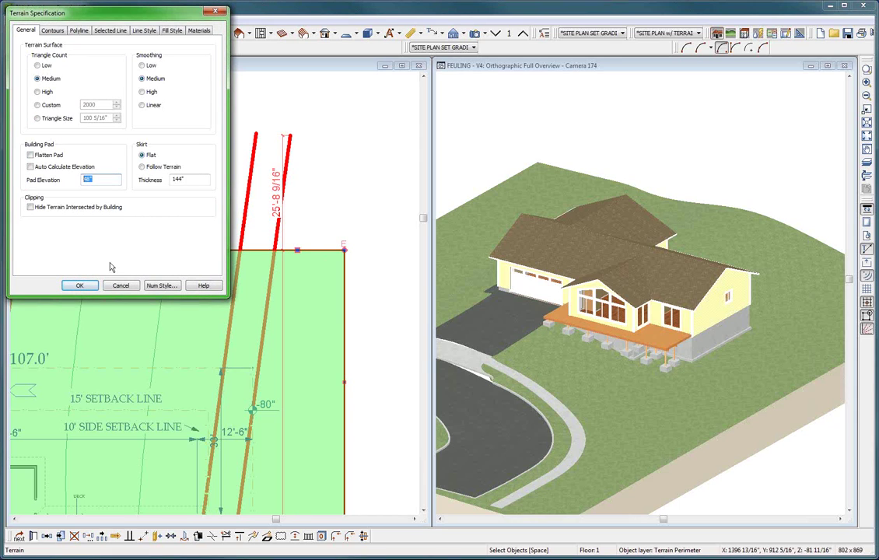
left_click(121, 285)
- Examine the terrain perimeter and the elevation lines across the whole site plan, leaving nothing selected
scroll(129, 293, "down", 5)
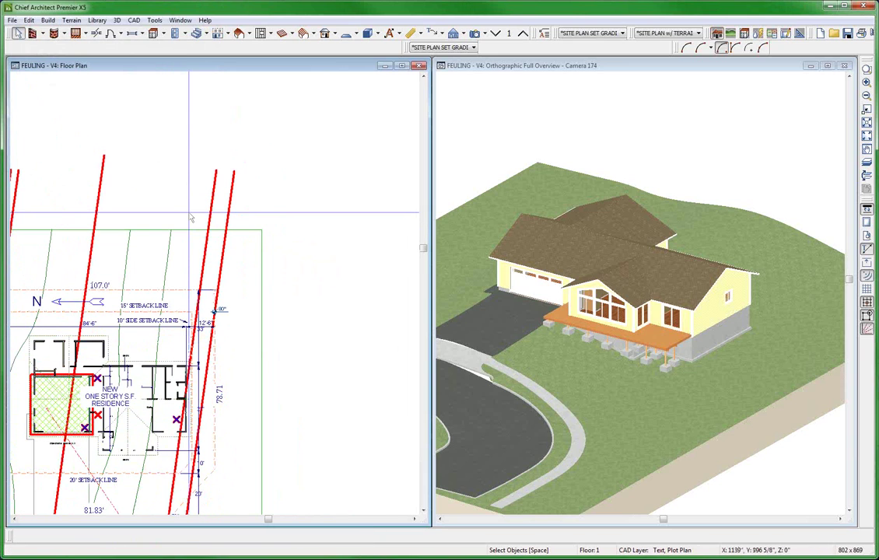
scroll(190, 218, "down", 2)
left_click(242, 223)
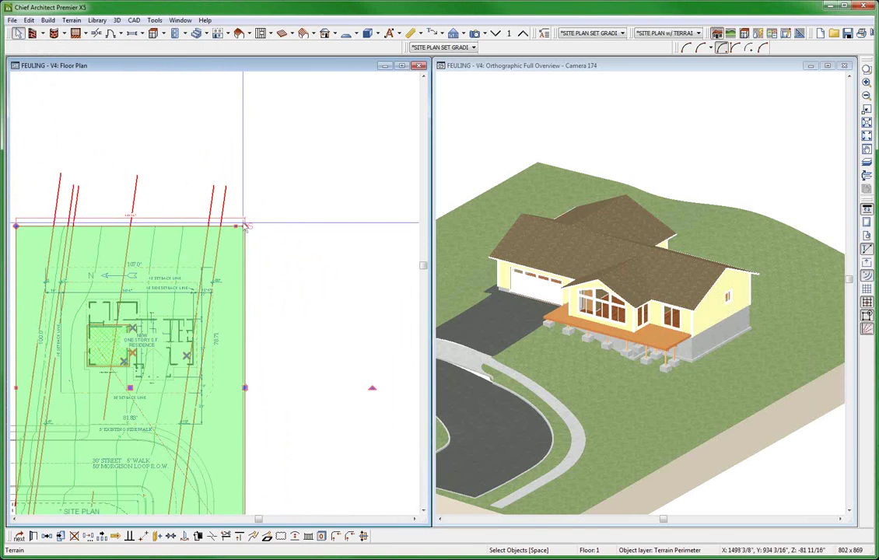
scroll(269, 223, "down", 2)
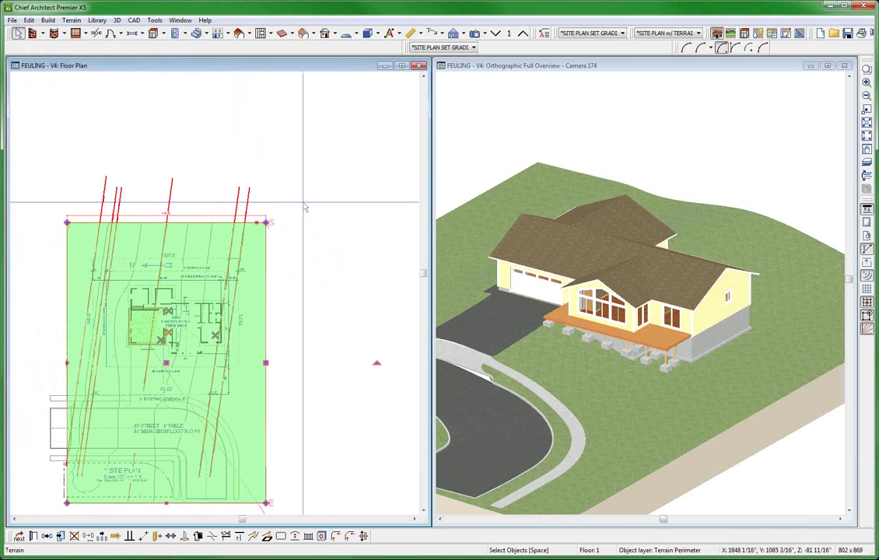
left_click(290, 208)
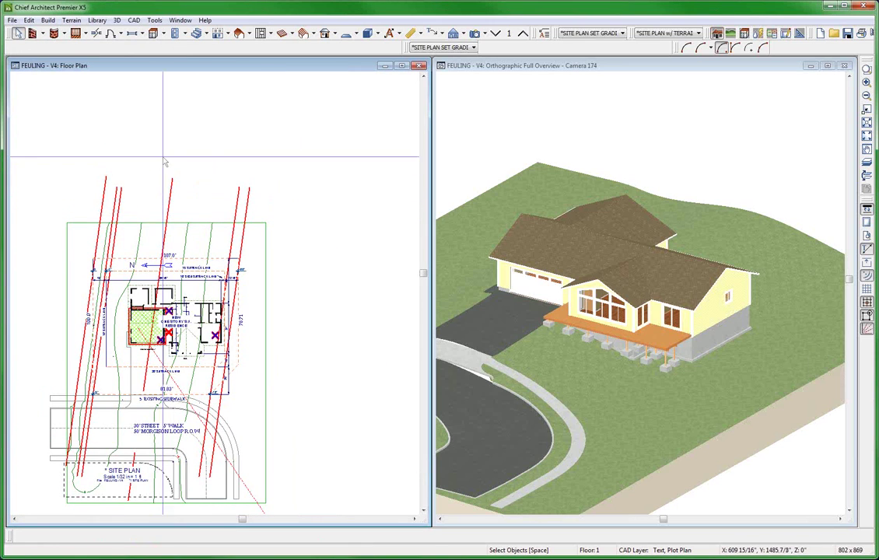
left_click(108, 184)
left_click(156, 149)
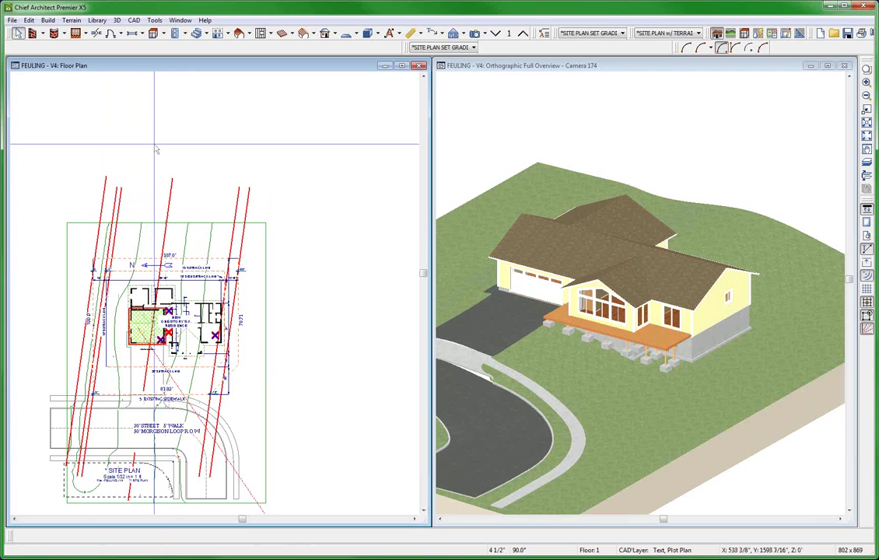